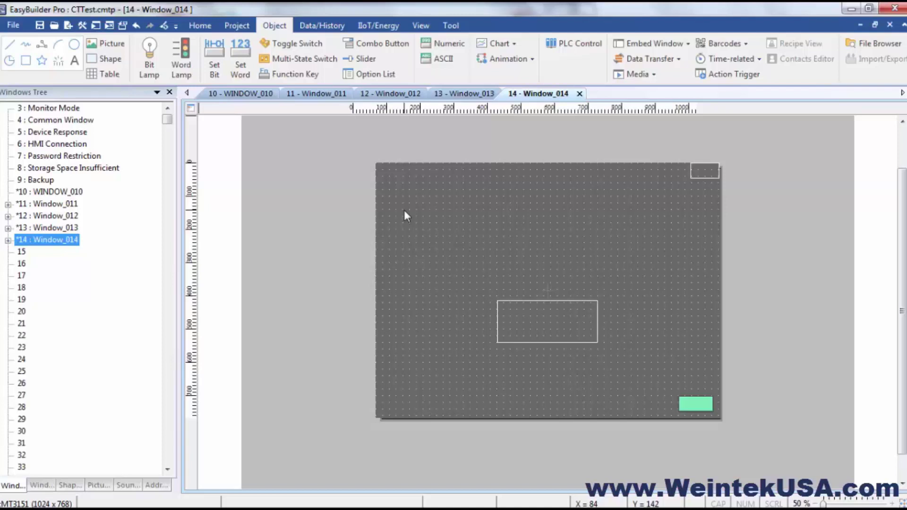
# - Start a new combo button, then cancel it without adding any press action
pyautogui.click(352, 46)
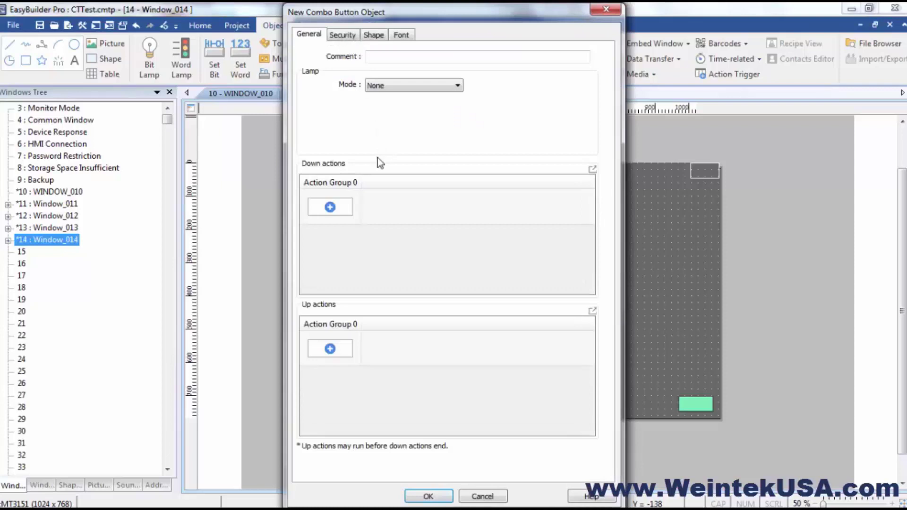
pyautogui.click(330, 207)
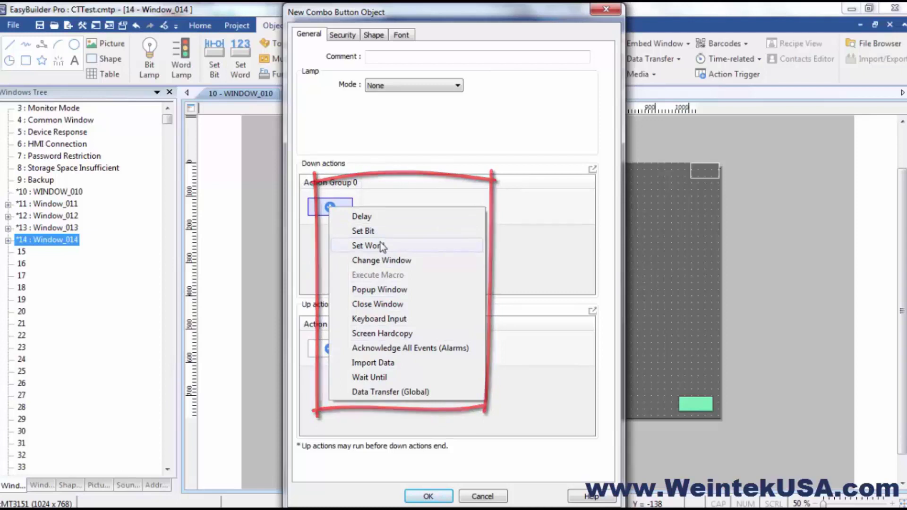
pyautogui.press('Escape')
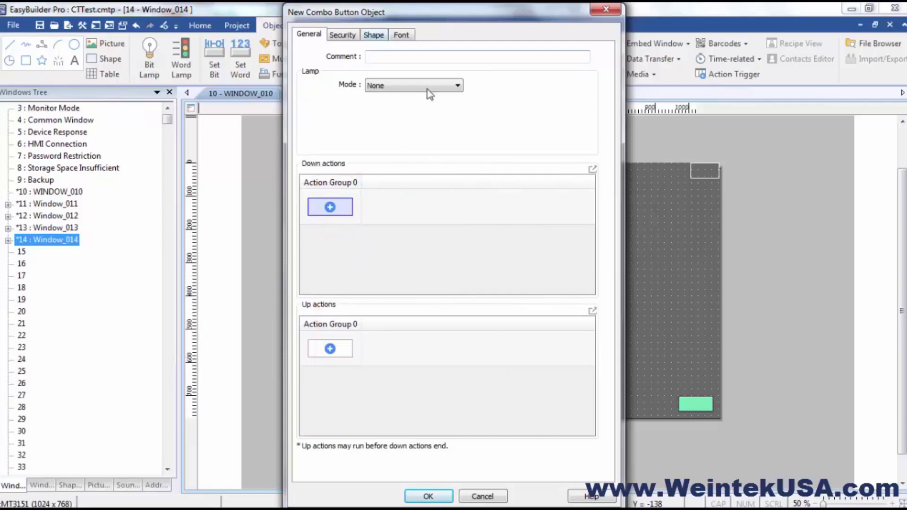
pyautogui.press('Escape')
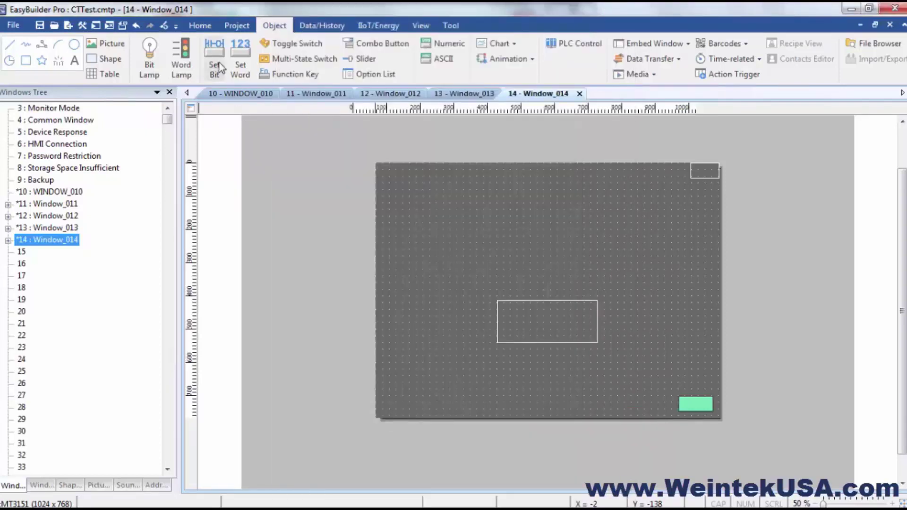
# - Open and cancel the Toggle Switch and Numeric dialogs, then switch to the Project ribbon
pyautogui.click(261, 44)
pyautogui.click(342, 34)
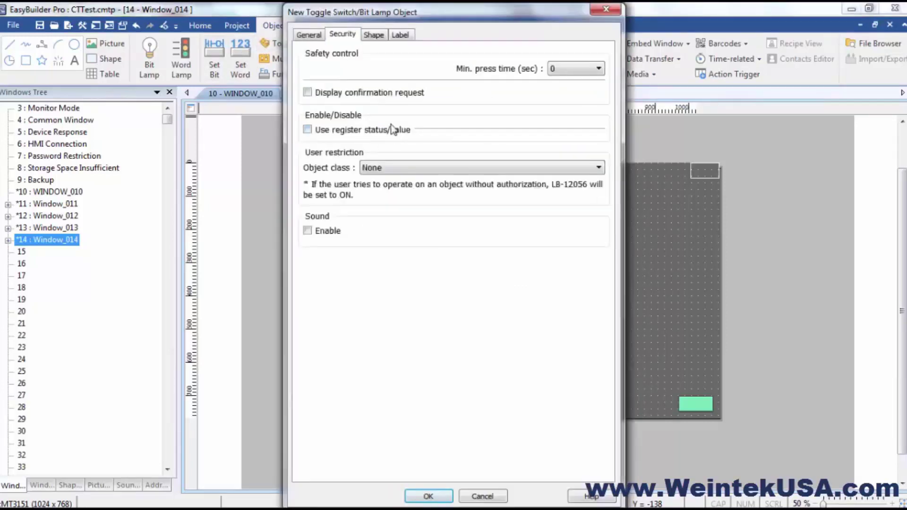
pyautogui.click(482, 496)
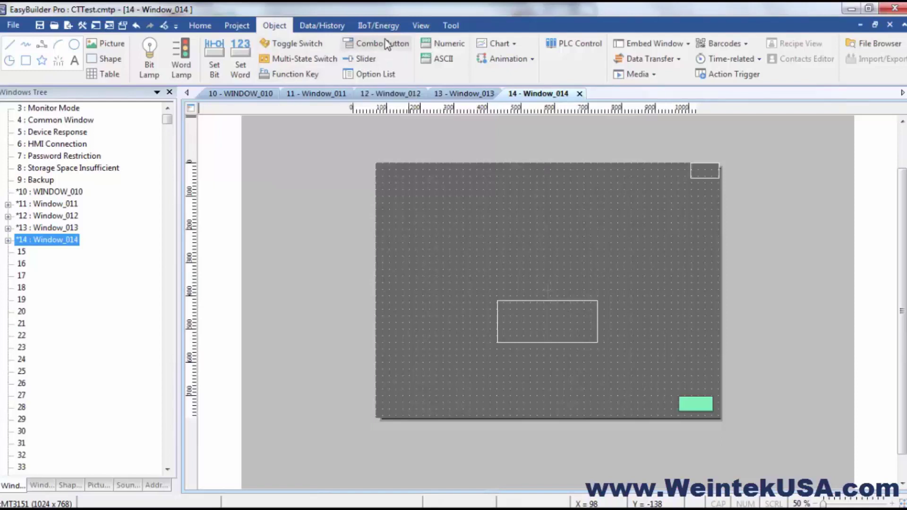
pyautogui.click(433, 47)
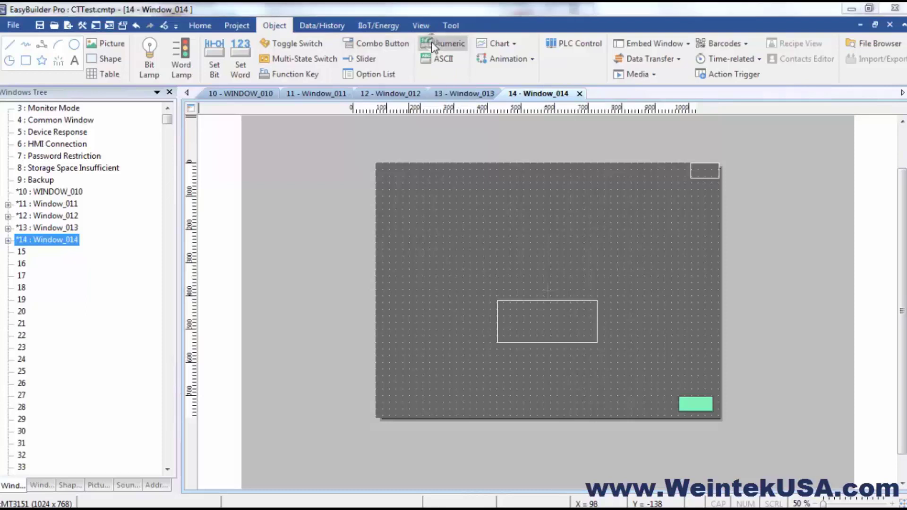
pyautogui.press('Escape')
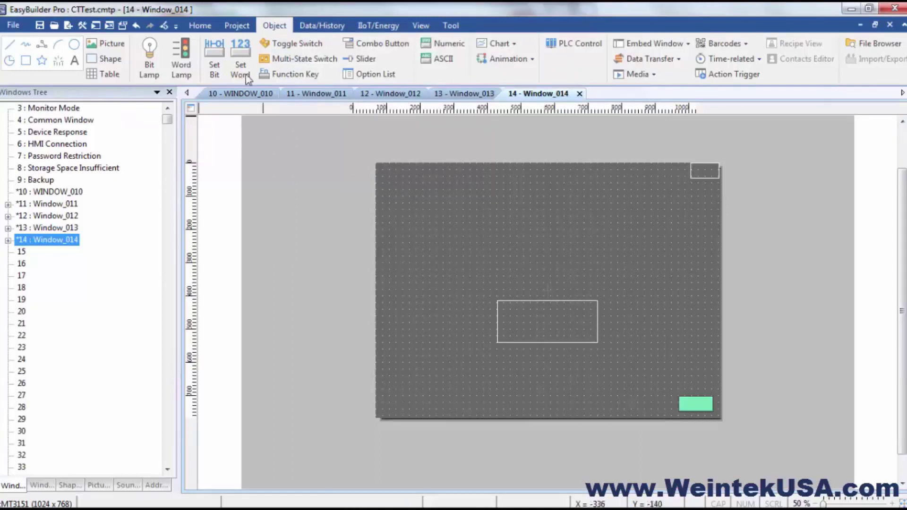
pyautogui.click(235, 28)
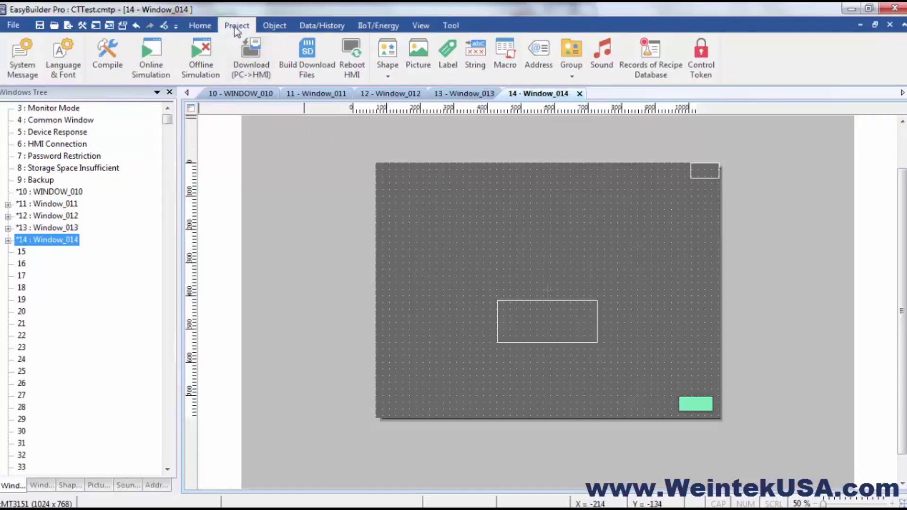
# - Open the Control Token Library, which lists only Control Token - Local Only
pyautogui.click(701, 53)
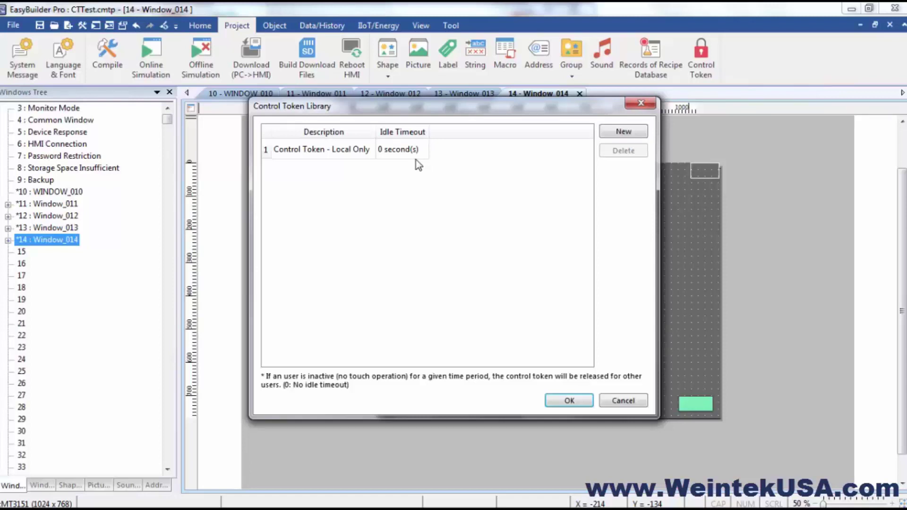
# - Add a new control token, rename it Control Token #1, and close the library with OK
pyautogui.click(616, 135)
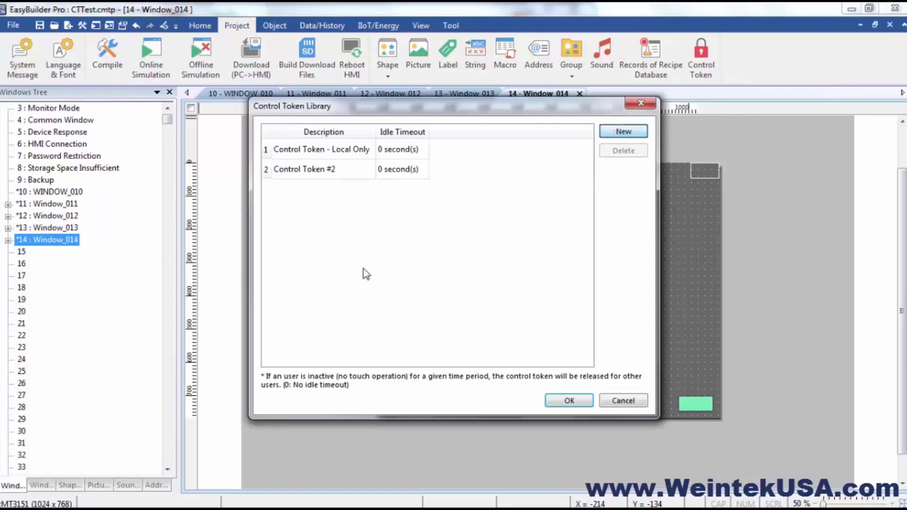
pyautogui.click(334, 172)
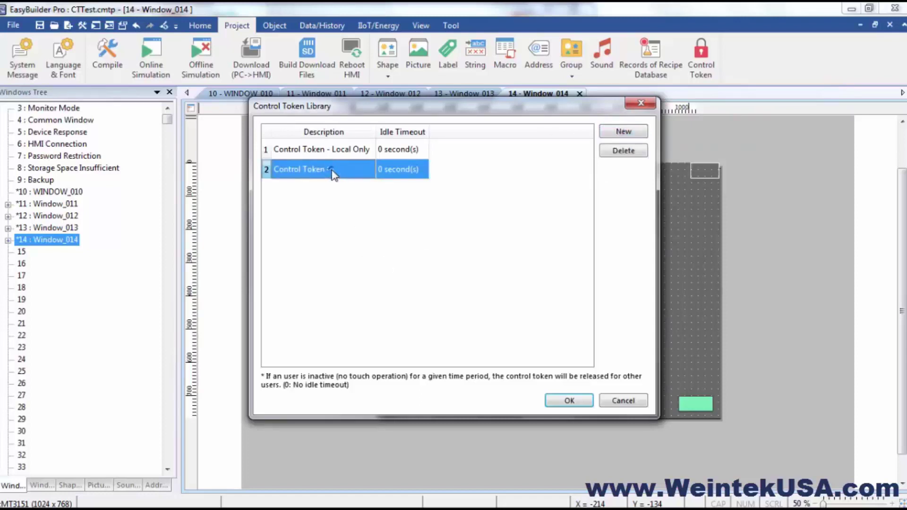
pyautogui.click(334, 172)
pyautogui.click(339, 170)
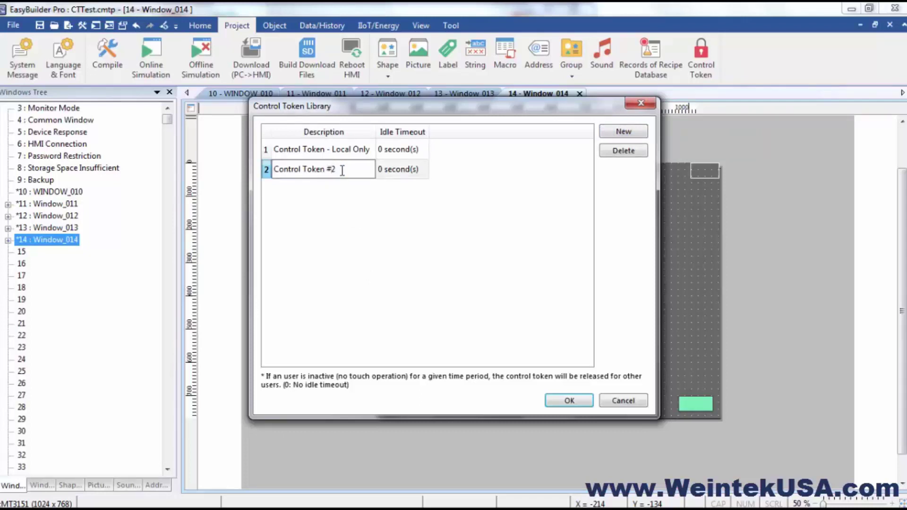
pyautogui.press('BackSpace')
pyautogui.write('1')
pyautogui.press('Return')
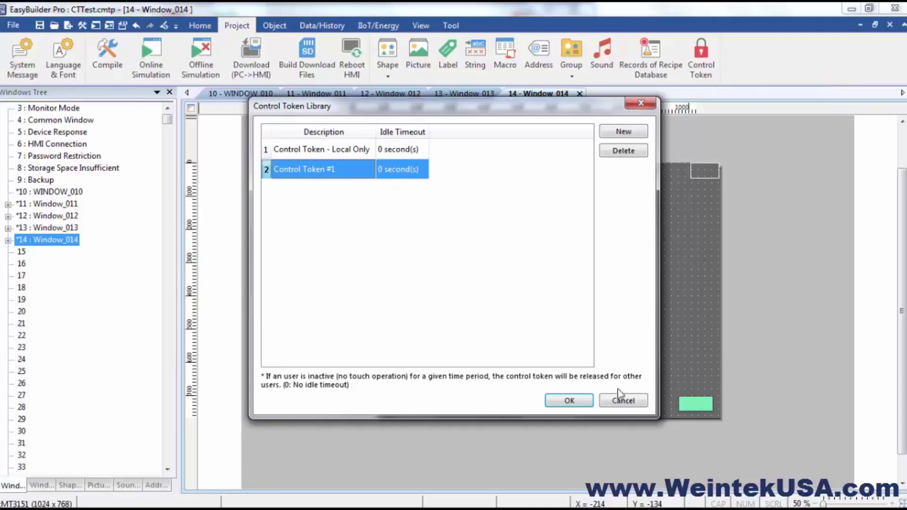
pyautogui.click(573, 403)
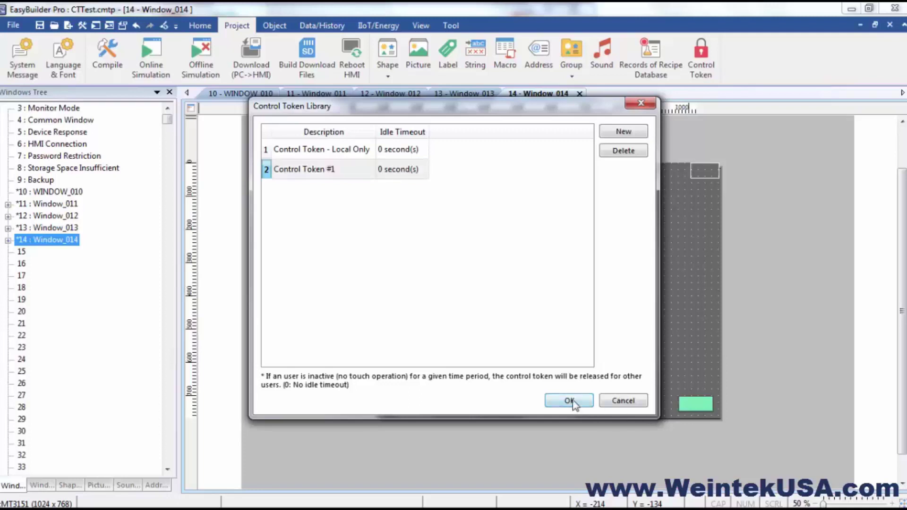
pyautogui.click(569, 401)
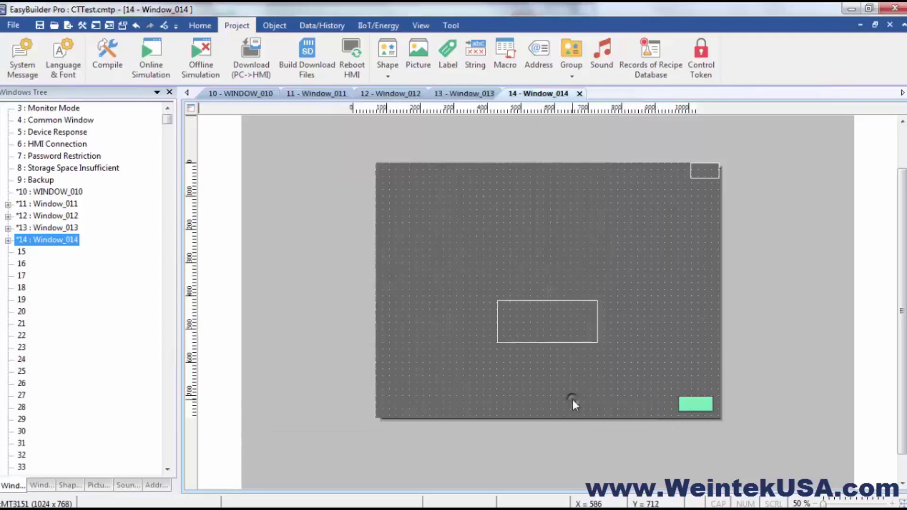
# - On WINDOW_010, create a combo button whose release action changes the full-screen window to 11. Window_011
pyautogui.click(245, 94)
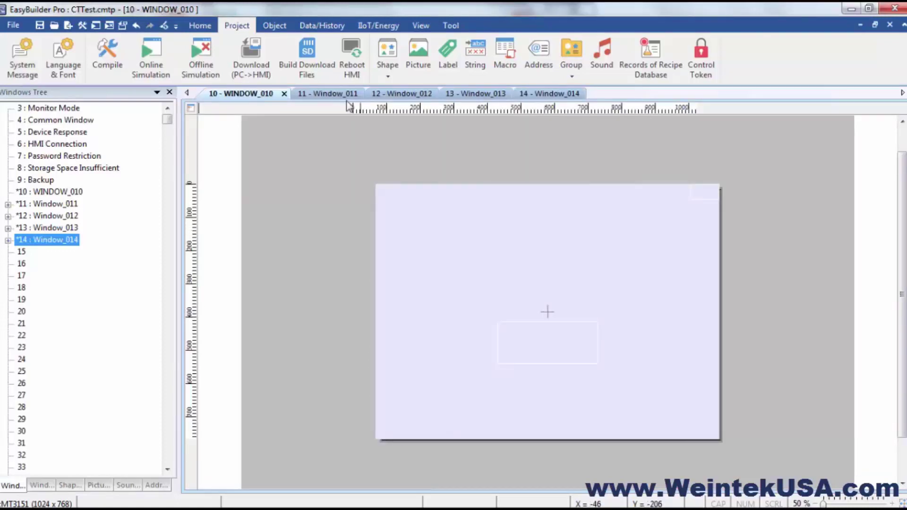
pyautogui.click(267, 25)
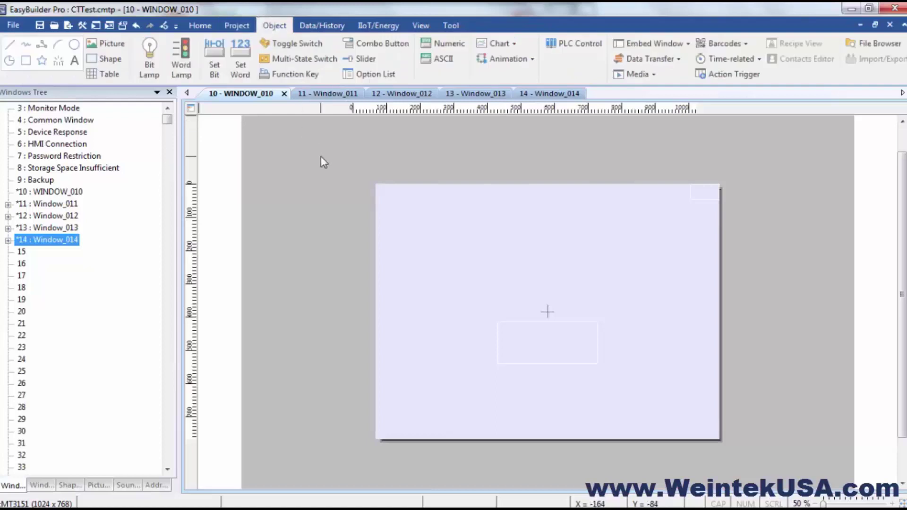
pyautogui.click(379, 44)
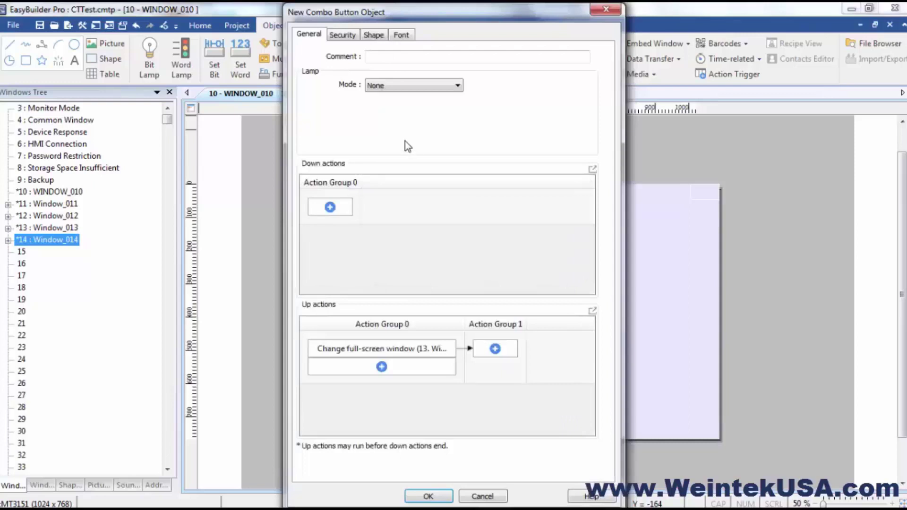
pyautogui.moveTo(445, 349)
pyautogui.doubleClick(408, 350)
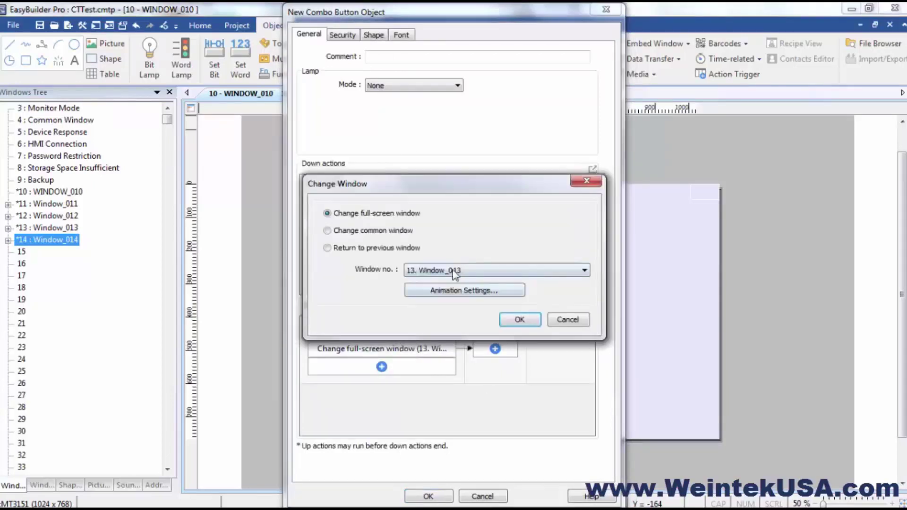
pyautogui.click(455, 273)
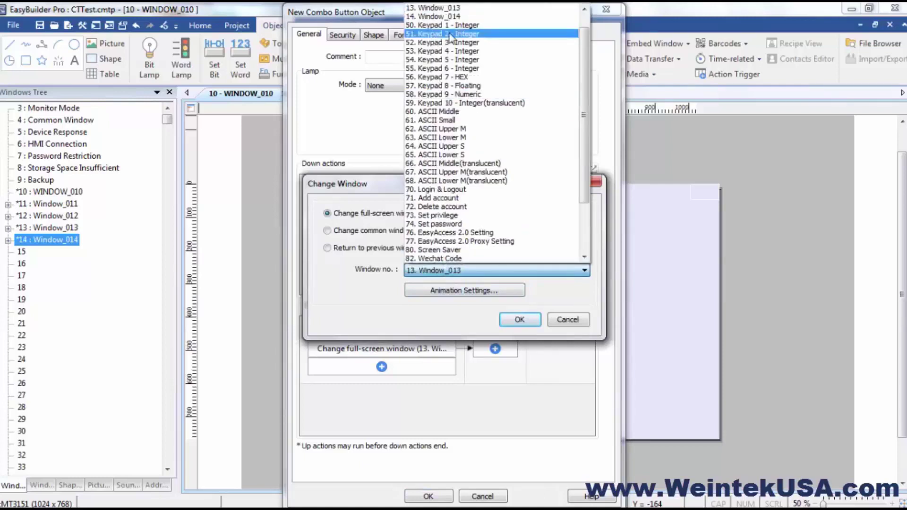
pyautogui.scroll(2, 495, 7)
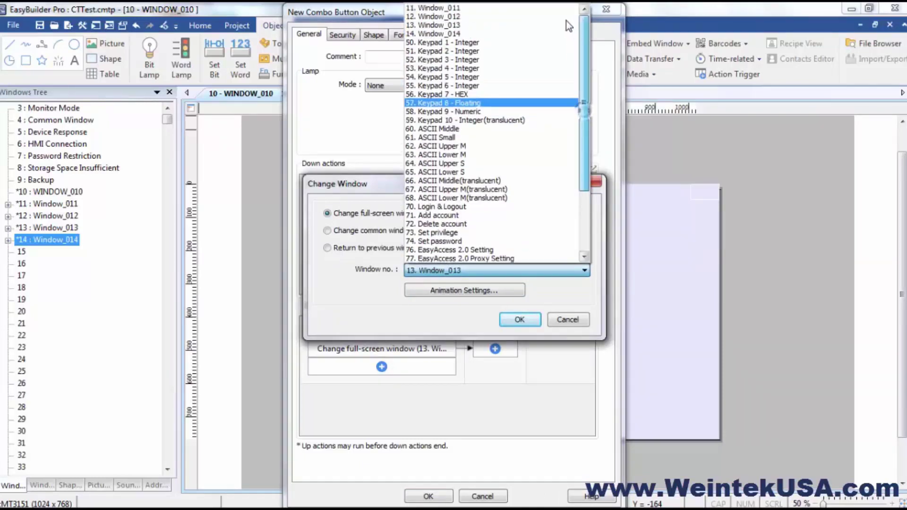
pyautogui.click(493, 7)
pyautogui.click(519, 319)
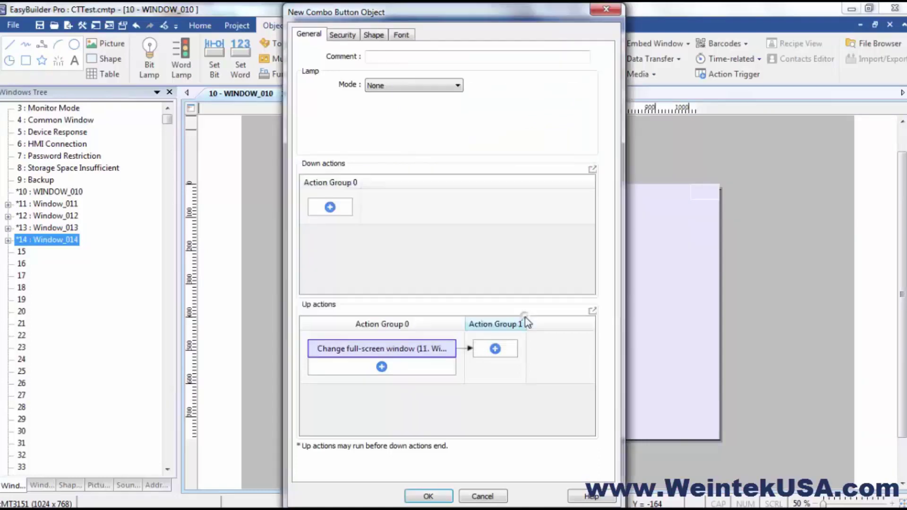
pyautogui.click(343, 35)
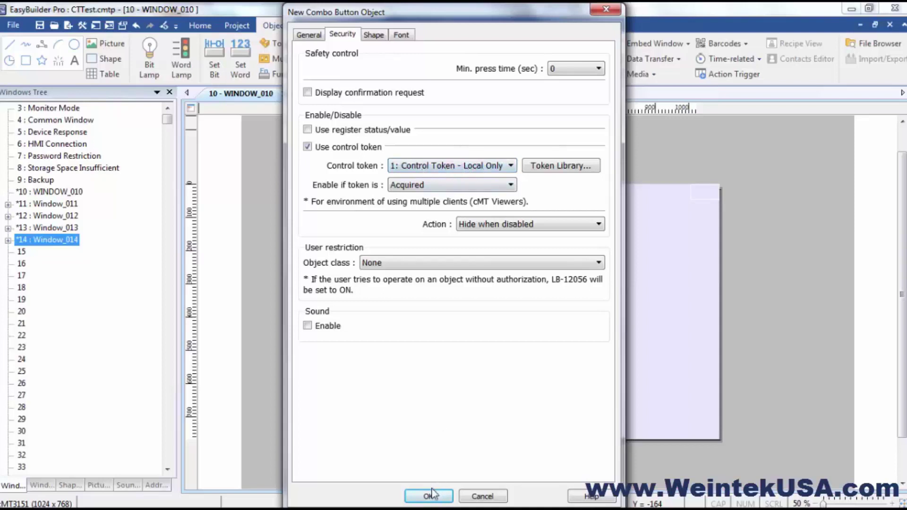
pyautogui.click(407, 40)
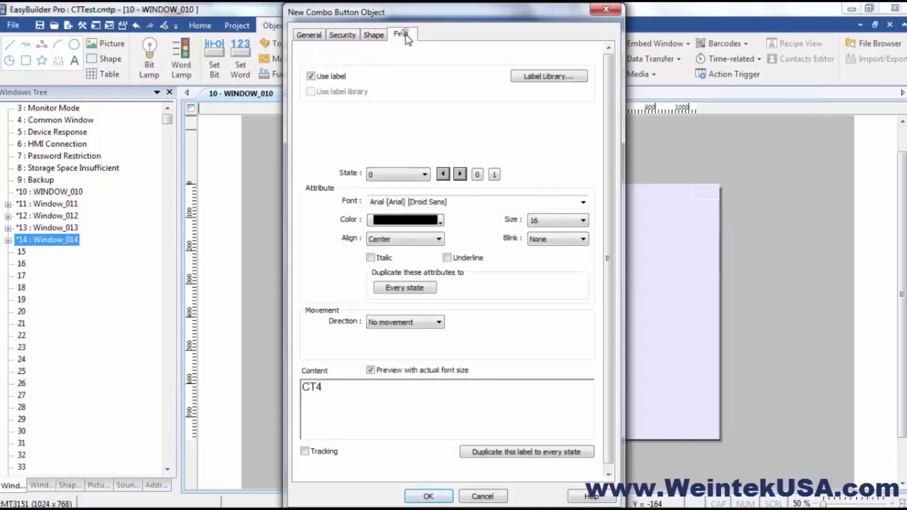
pyautogui.moveTo(369, 395); pyautogui.dragTo(239, 379)
pyautogui.write('Local access win 11')
pyautogui.click(428, 496)
pyautogui.click(635, 223)
pyautogui.moveTo(637, 240); pyautogui.dragTo(609, 259)
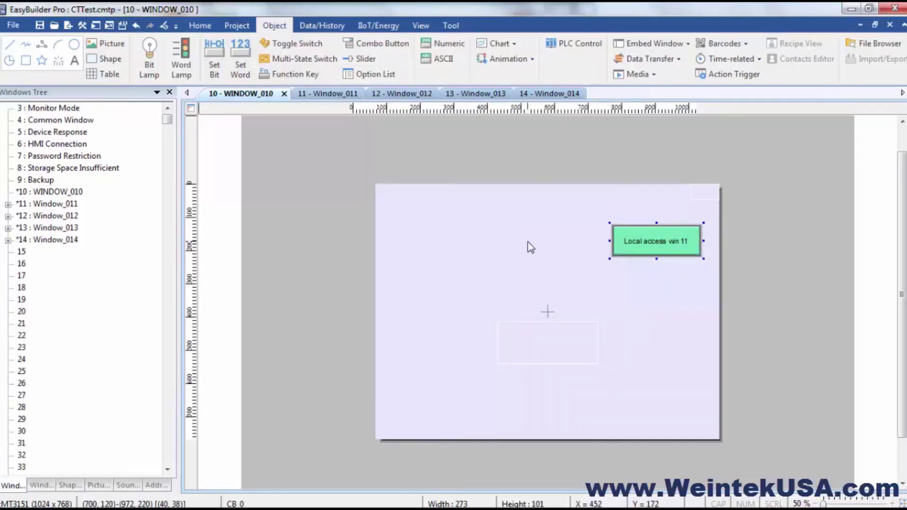
pyautogui.doubleClick(618, 237)
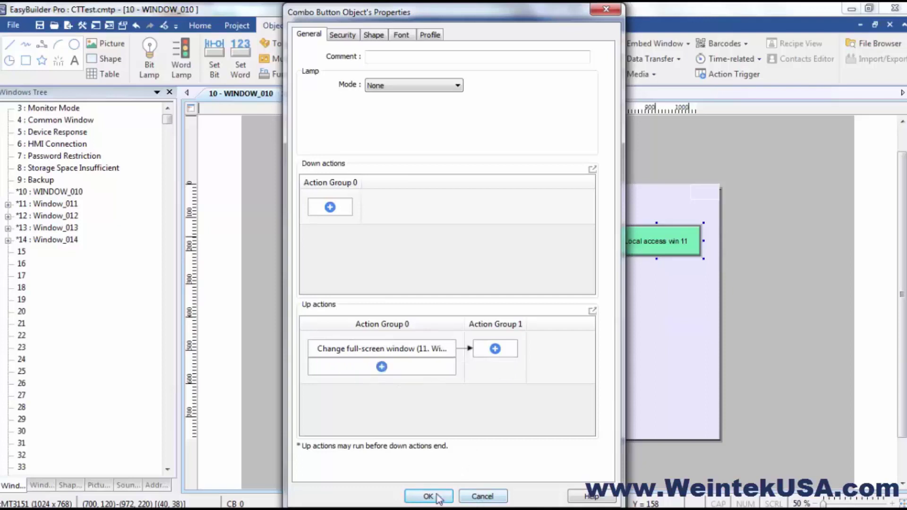
pyautogui.click(340, 35)
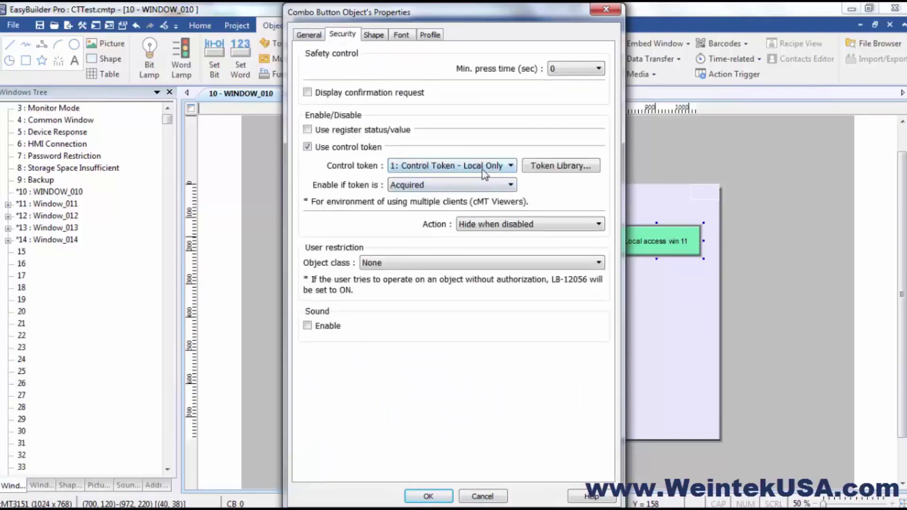
pyautogui.click(428, 497)
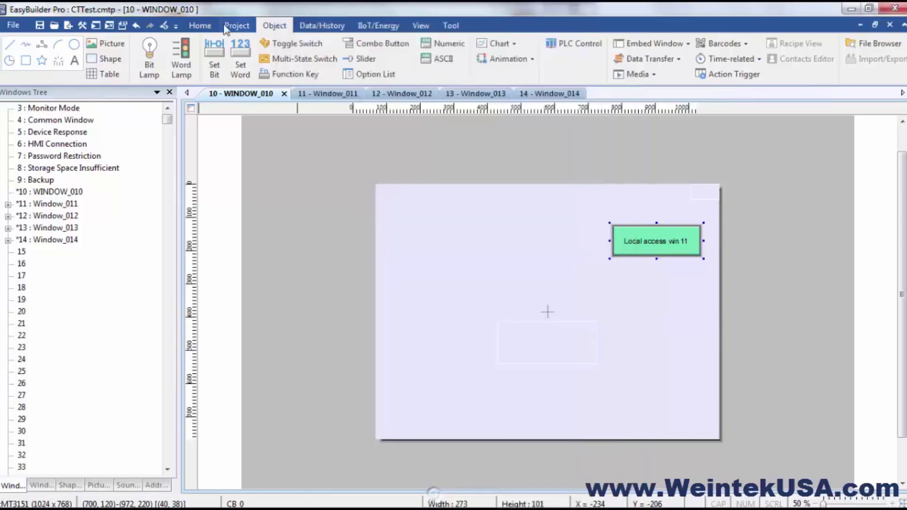
pyautogui.click(236, 25)
# - Compile and download CTTest to the Ethernet HMI, then exit the finished download window
pyautogui.click(255, 57)
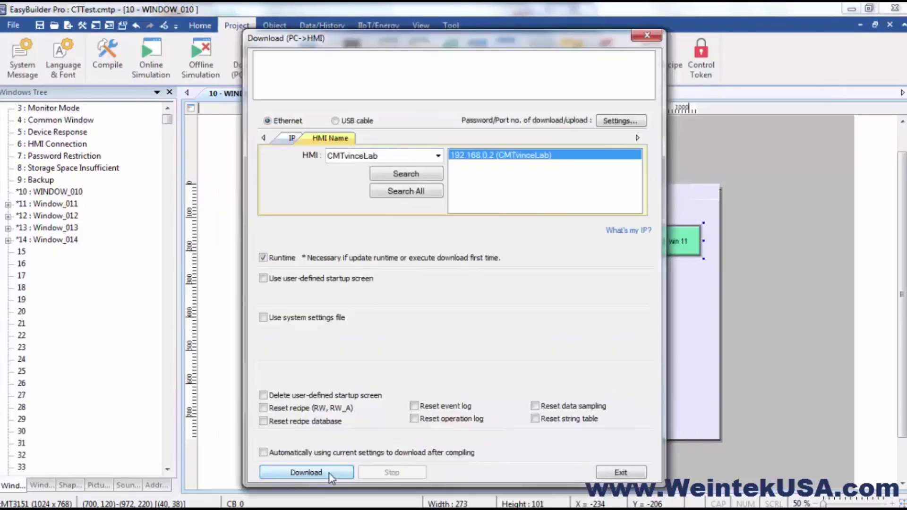
pyautogui.click(329, 473)
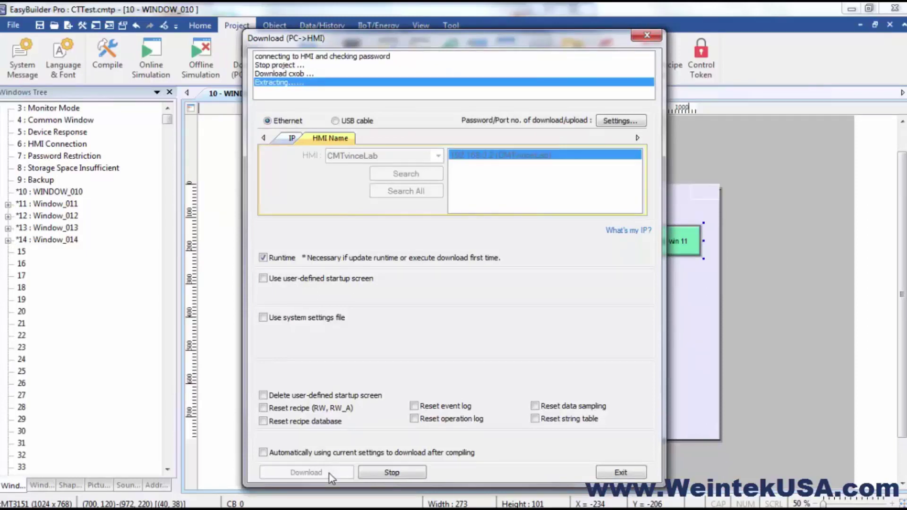
pyautogui.click(619, 472)
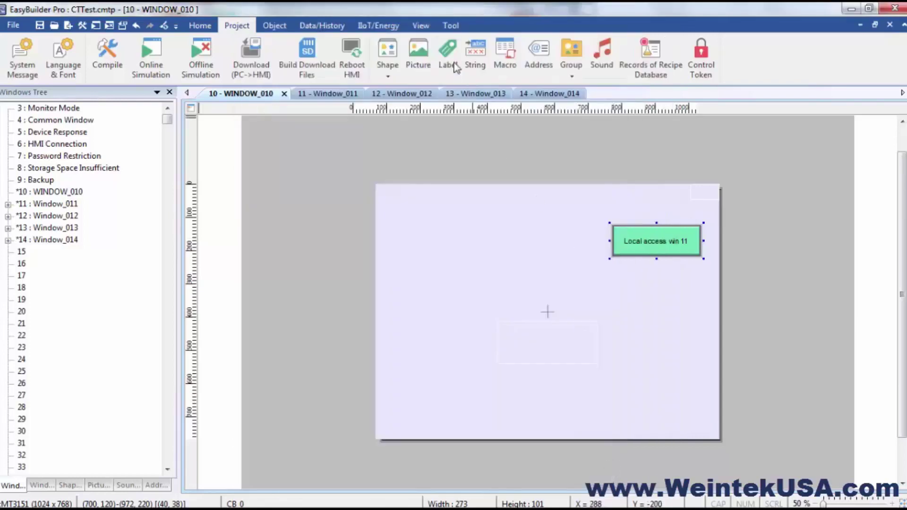
# - Launch cMT Viewer, open the HMI's live screen, and reposition the viewer window
pyautogui.click(451, 27)
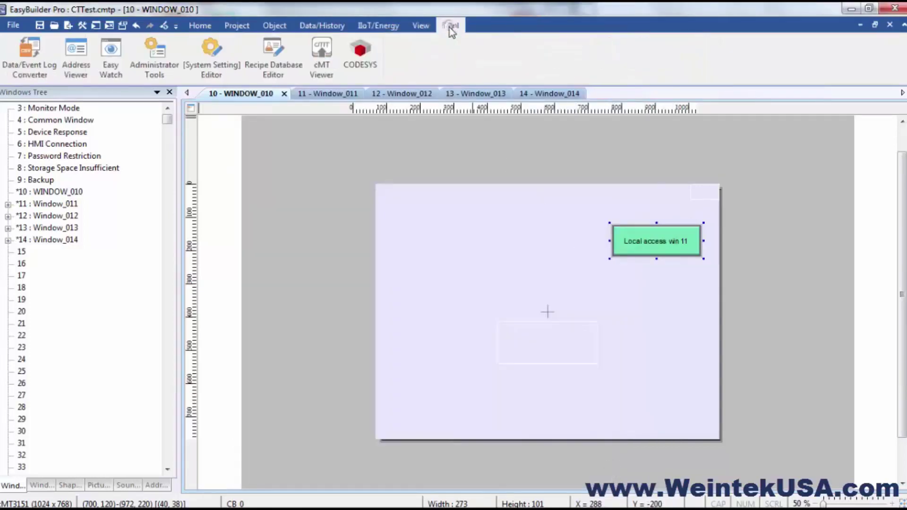
pyautogui.click(321, 49)
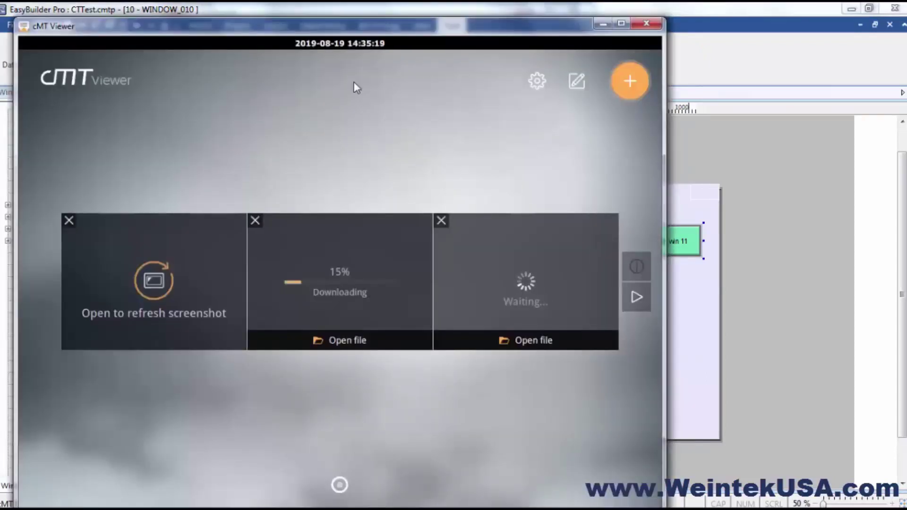
pyautogui.click(361, 257)
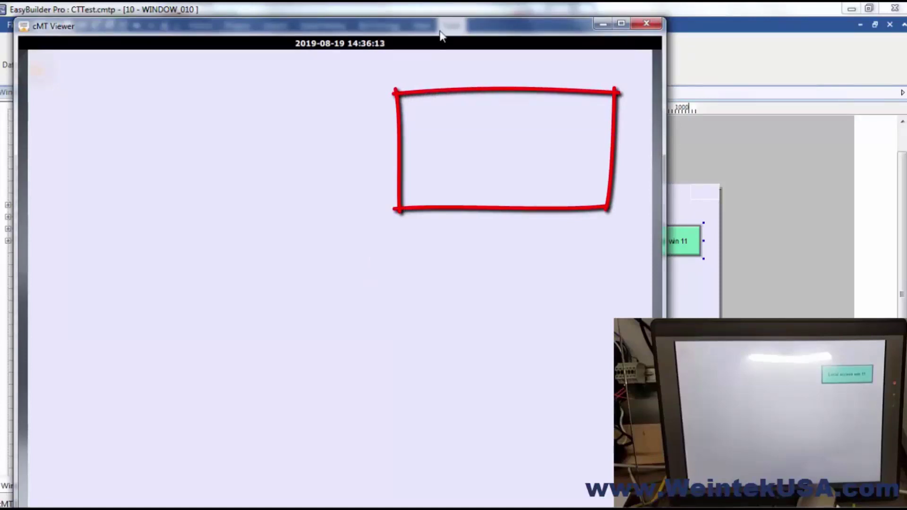
pyautogui.moveTo(441, 35); pyautogui.dragTo(447, 23)
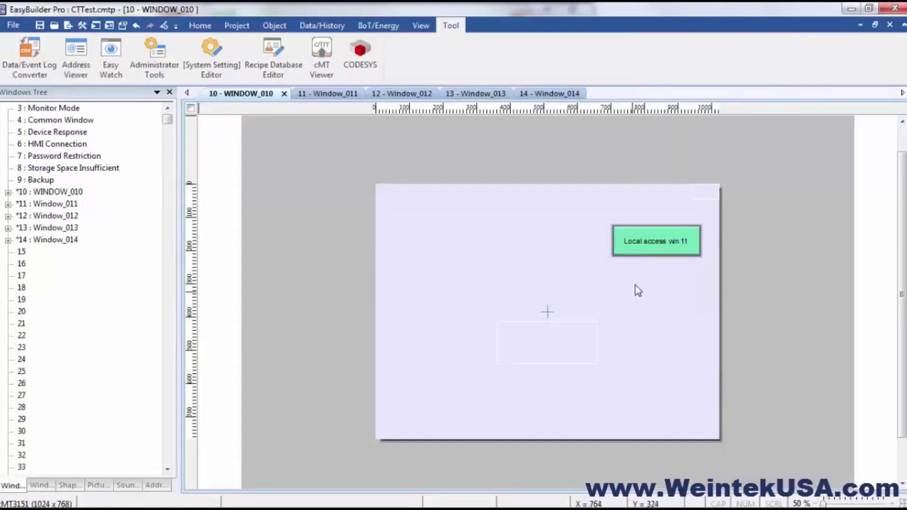
# - Copy the Local access win 11 button and place the duplicate just beneath it
pyautogui.click(640, 254)
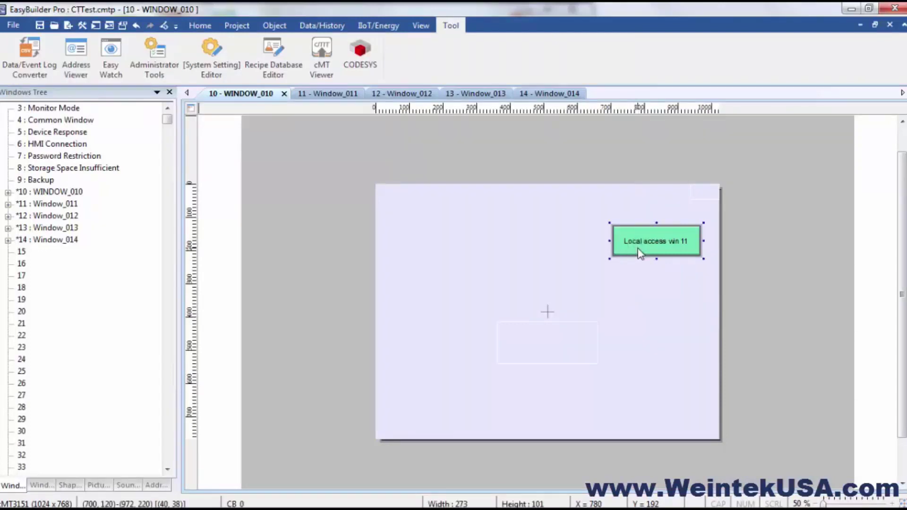
pyautogui.hotkey('ctrl', 'c')
pyautogui.hotkey('ctrl', 'v')
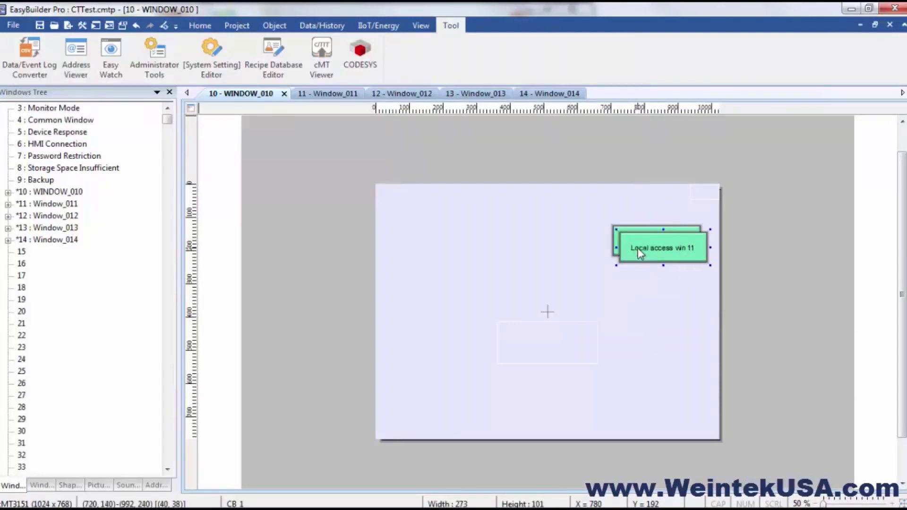
pyautogui.moveTo(637, 248); pyautogui.dragTo(631, 282)
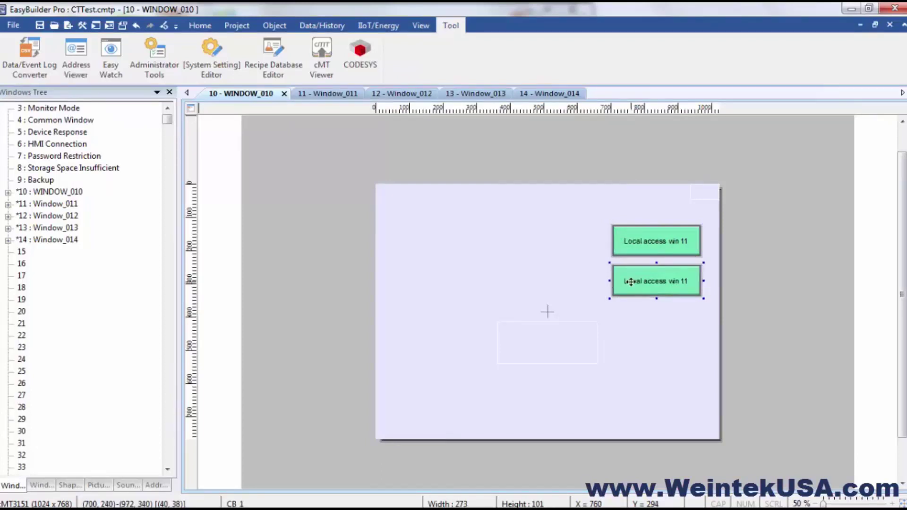
# - Retarget the copied button's window-change action to 12. Window_012
pyautogui.click(637, 280)
pyautogui.doubleClick(637, 279)
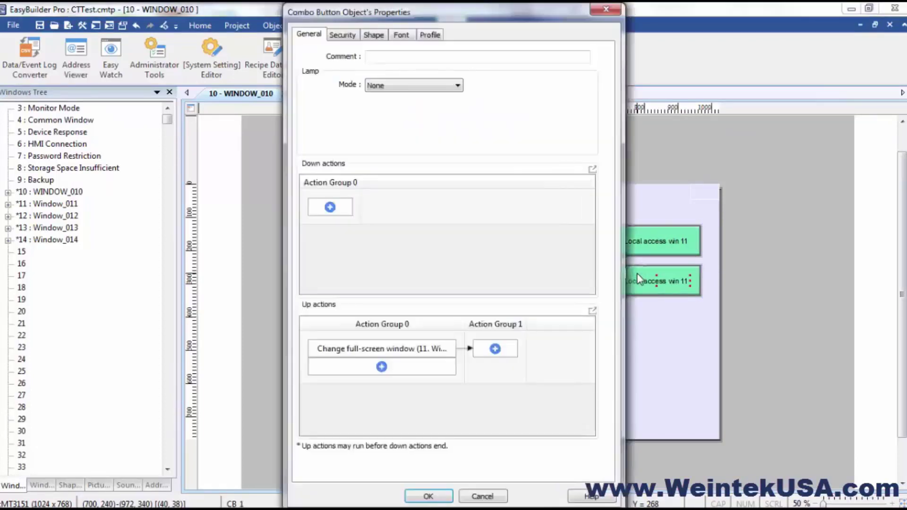
pyautogui.click(392, 350)
pyautogui.doubleClick(392, 350)
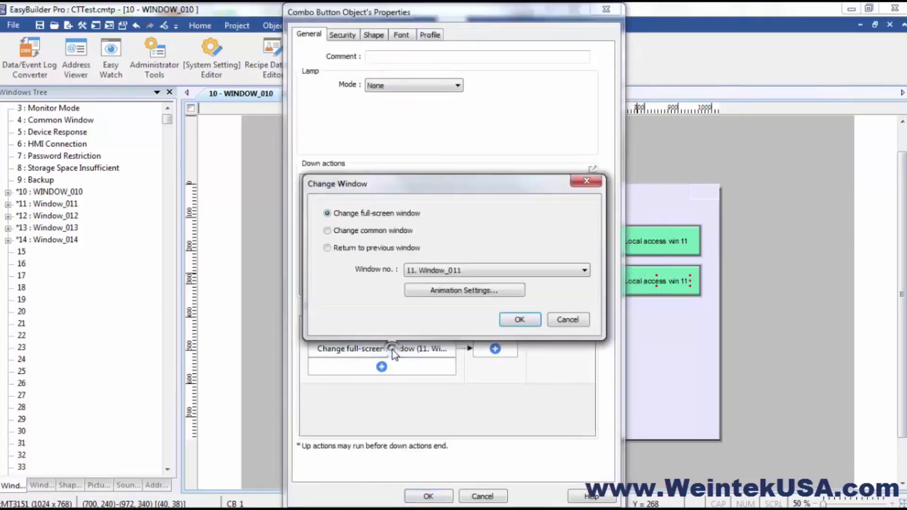
pyautogui.click(459, 271)
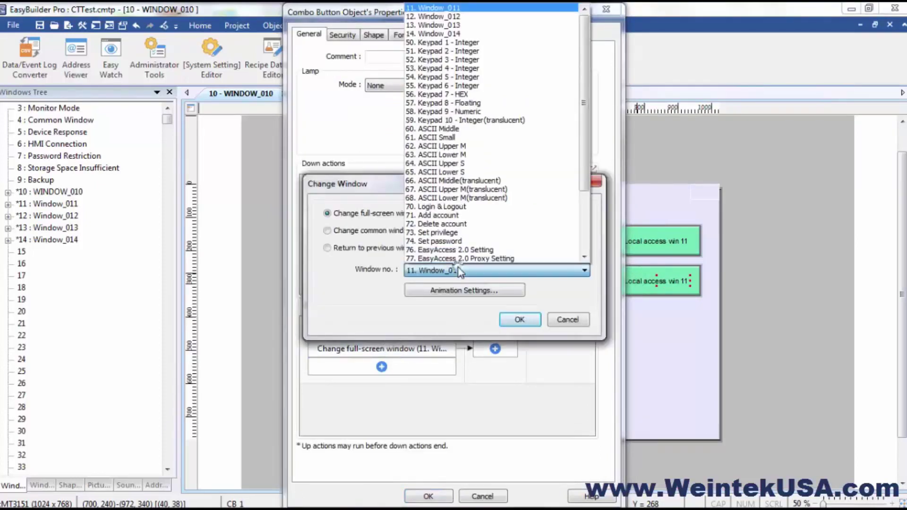
pyautogui.click(456, 17)
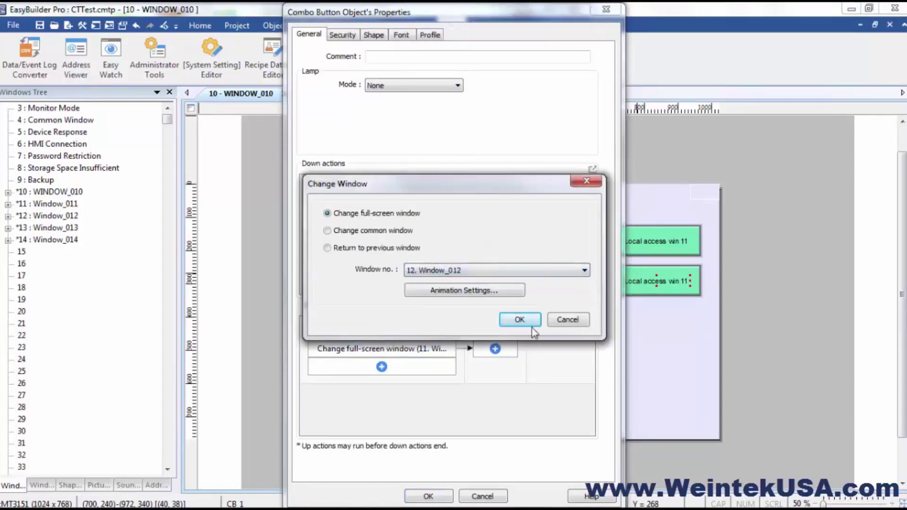
pyautogui.click(520, 320)
pyautogui.click(340, 35)
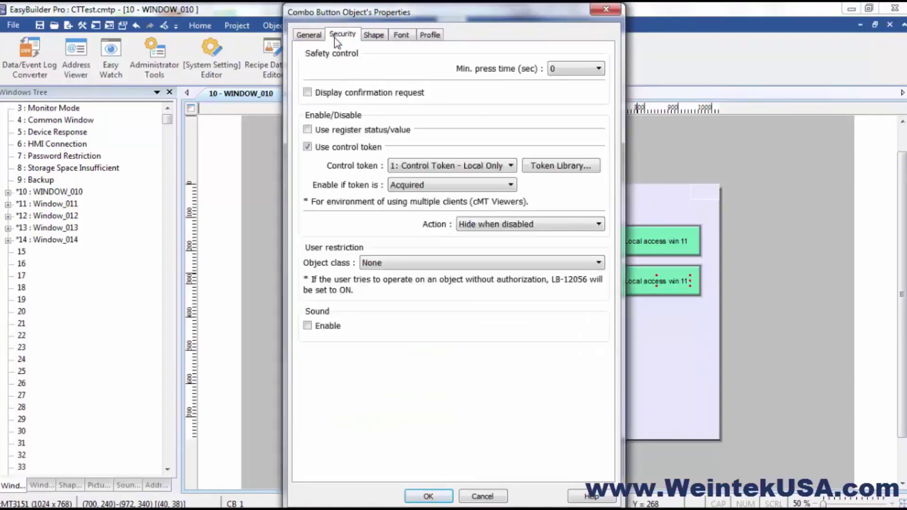
# - Gate the copied button with 2: Control Token #1, enabled when the token is Acquired
pyautogui.click(430, 168)
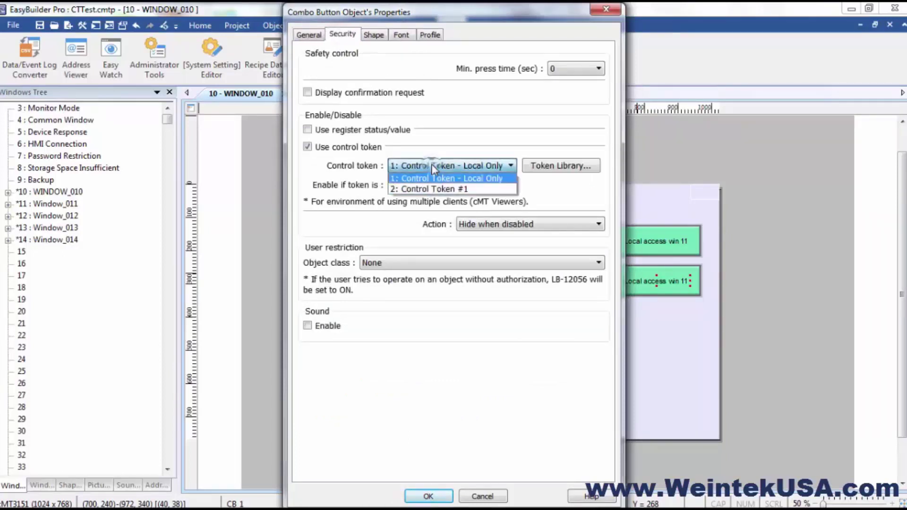
pyautogui.click(439, 189)
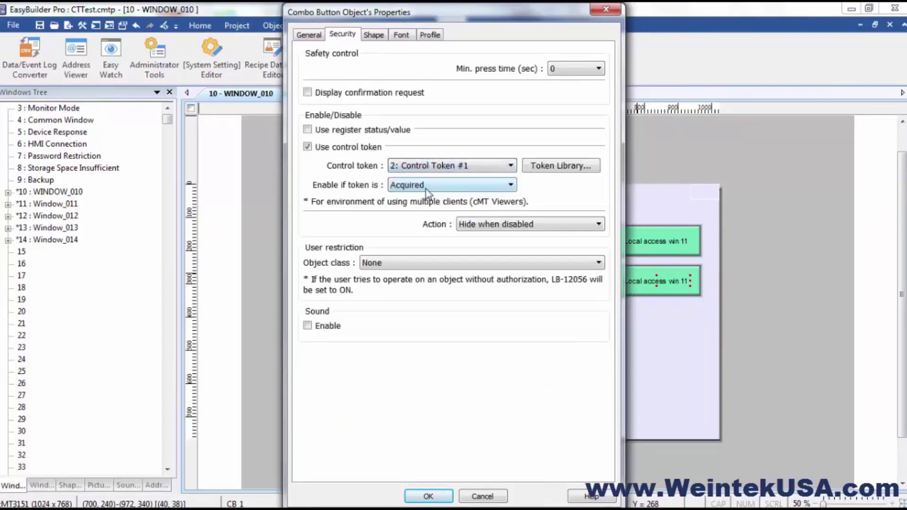
pyautogui.click(426, 188)
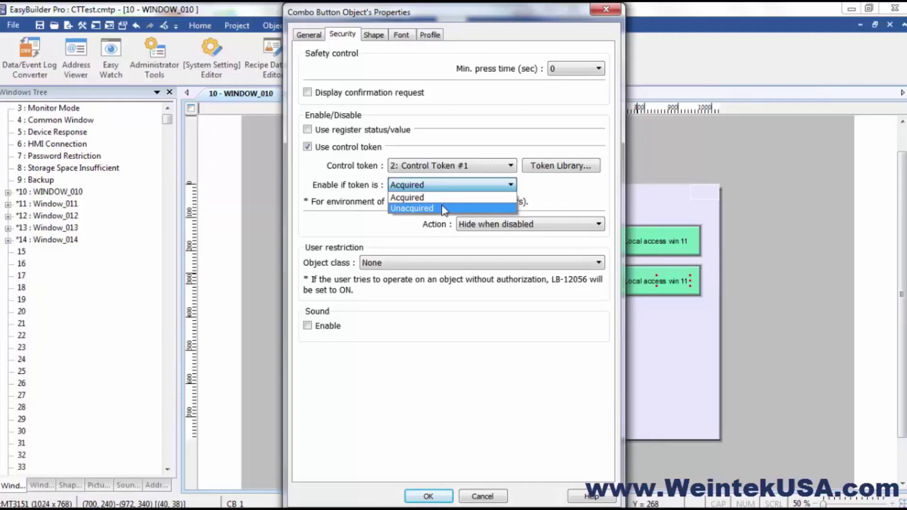
pyautogui.click(439, 198)
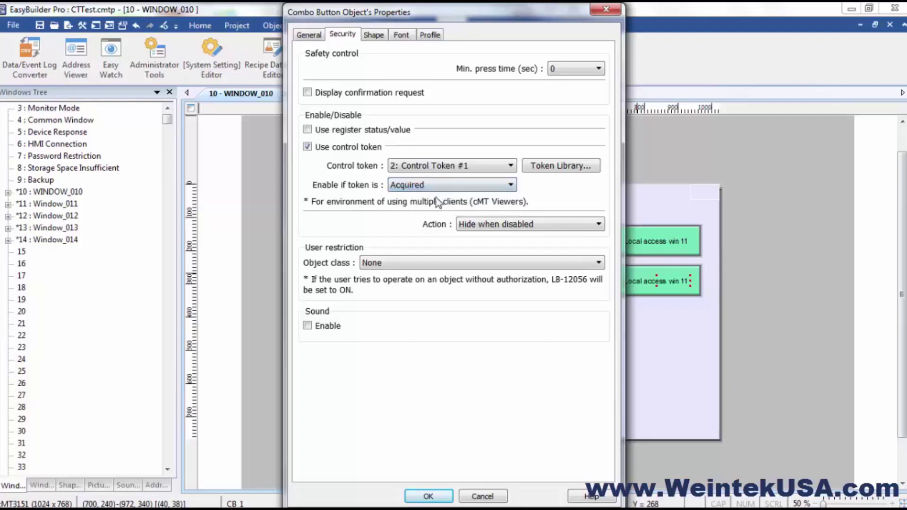
pyautogui.click(373, 36)
pyautogui.click(401, 36)
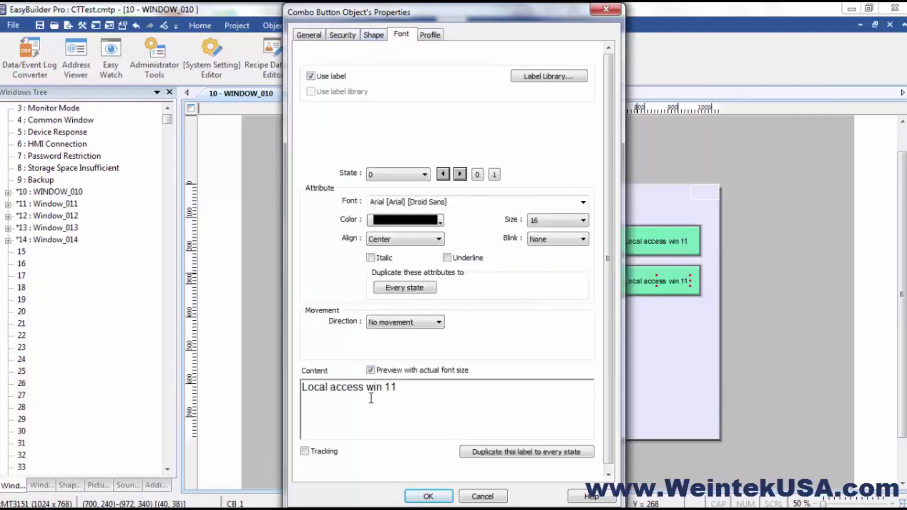
# - Relabel the copy 'Any access win 12' for every state and close its properties with OK
pyautogui.click(394, 386)
pyautogui.press('BackSpace')
pyautogui.write('2')
pyautogui.moveTo(333, 386); pyautogui.dragTo(300, 384)
pyautogui.write('Any')
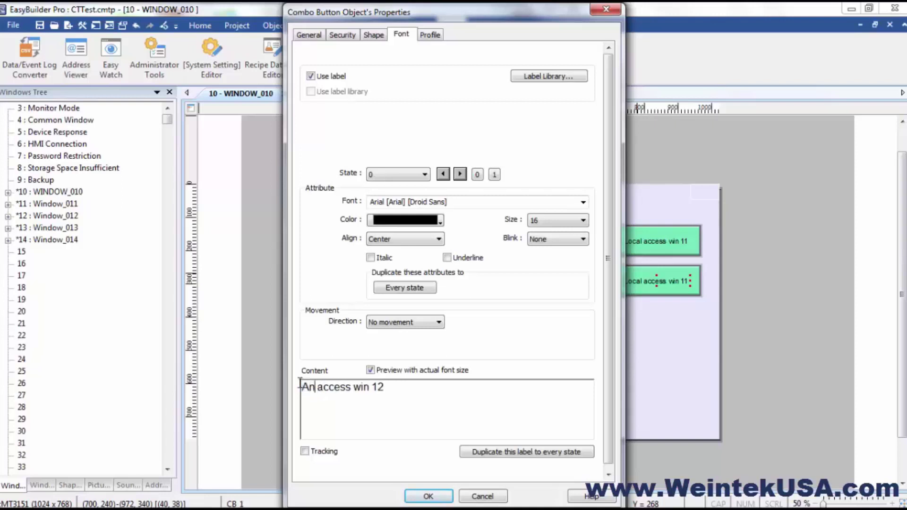
pyautogui.click(493, 452)
pyautogui.click(428, 496)
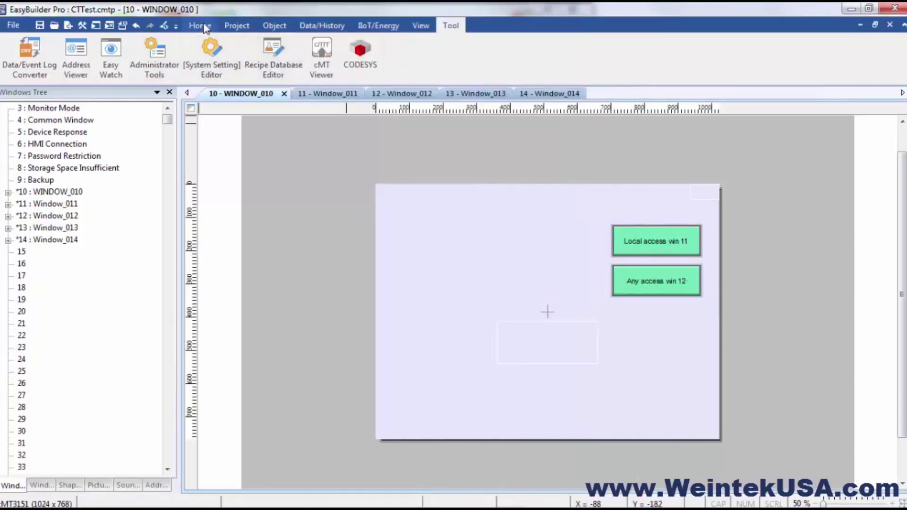
# - Compile and download the updated CTTest project to the Ethernet HMI
pyautogui.click(237, 25)
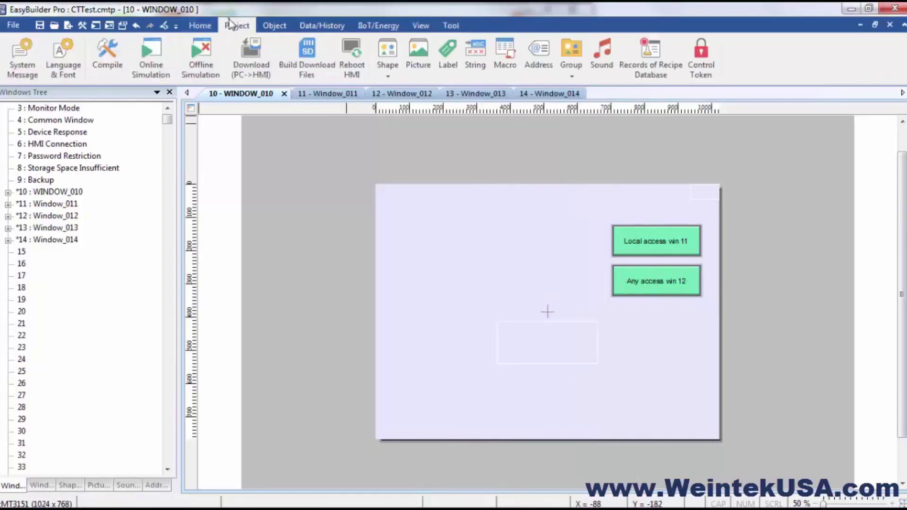
pyautogui.click(251, 50)
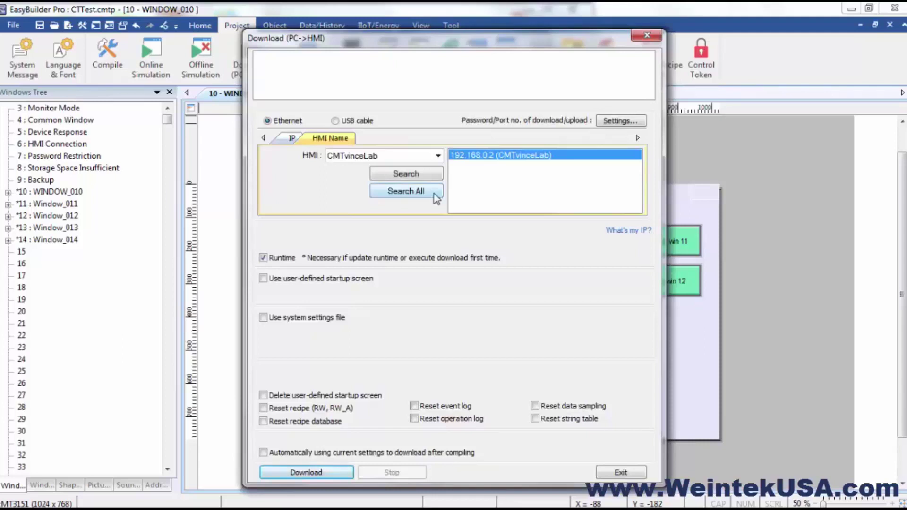
pyautogui.click(314, 477)
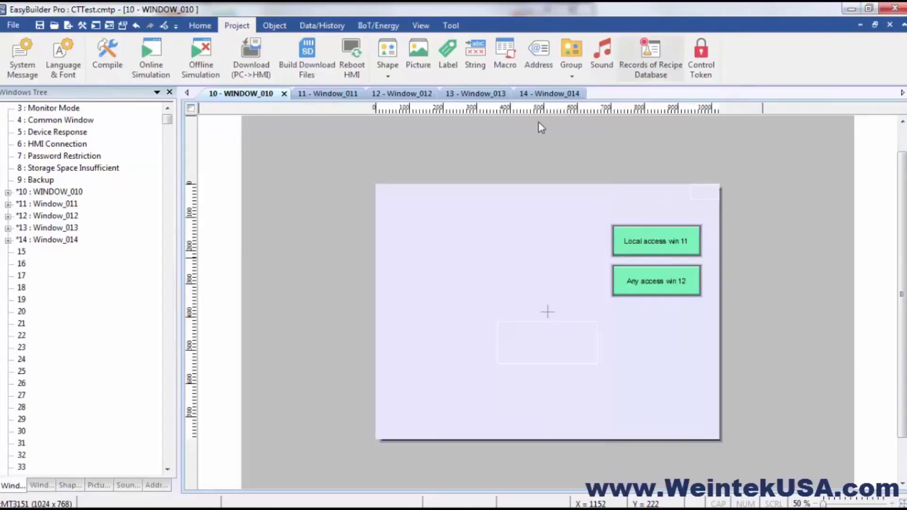
# - Launch cMT Viewer and test the Any access win 12 button on the running project
pyautogui.click(448, 25)
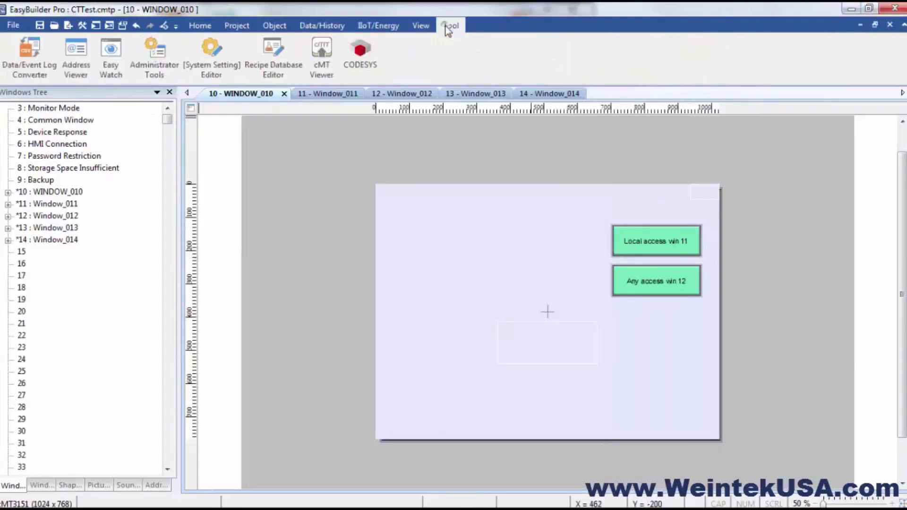
pyautogui.click(324, 48)
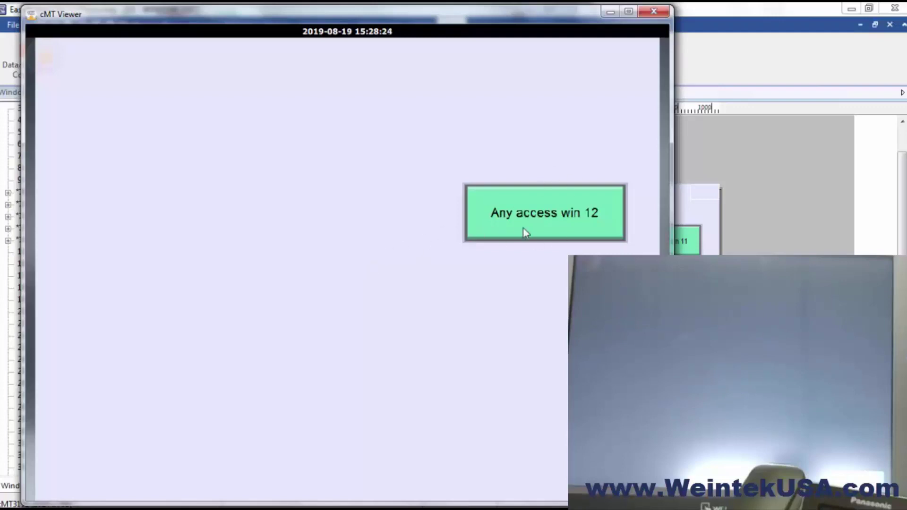
pyautogui.click(502, 215)
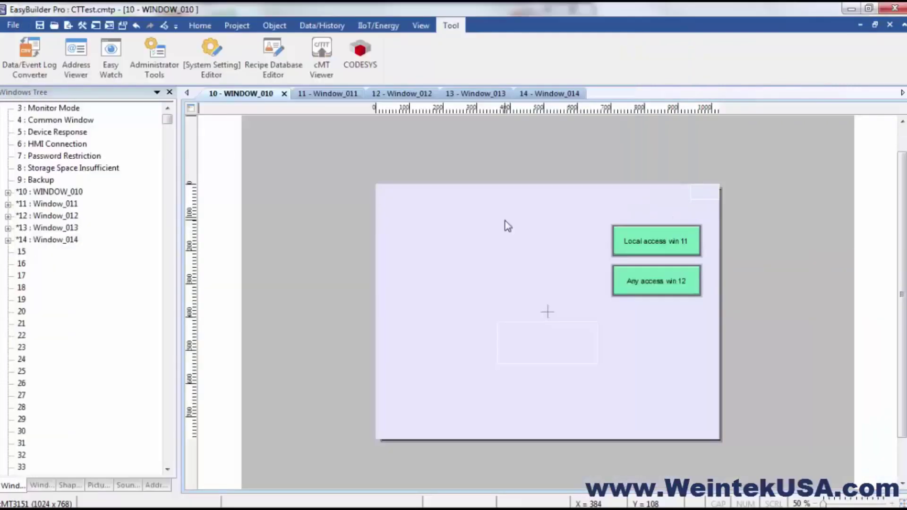
pyautogui.click(659, 281)
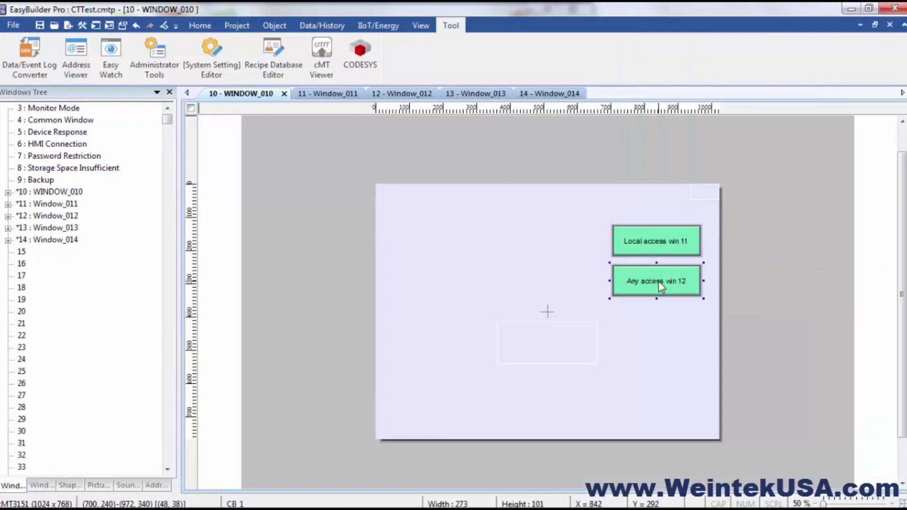
# - Check the Any access win 12 button's Security settings, then paste a copy onto Window_012
pyautogui.doubleClick(658, 281)
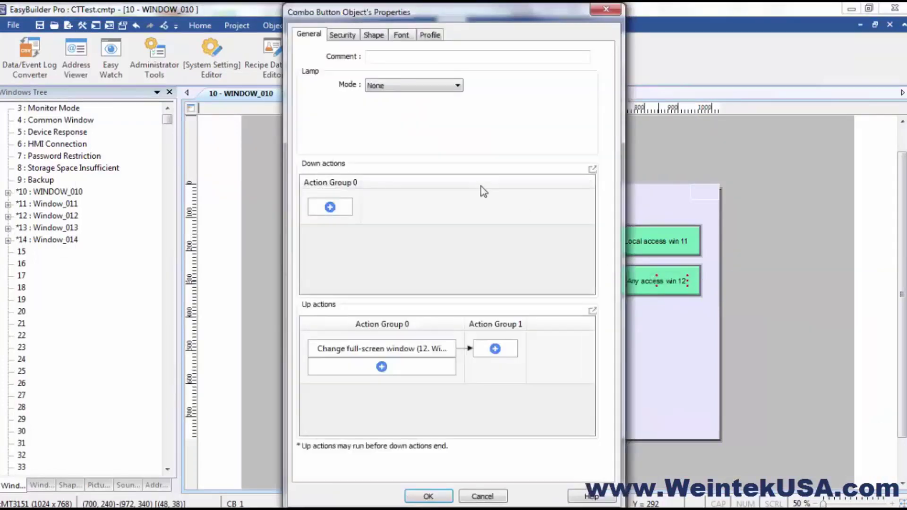
pyautogui.click(345, 39)
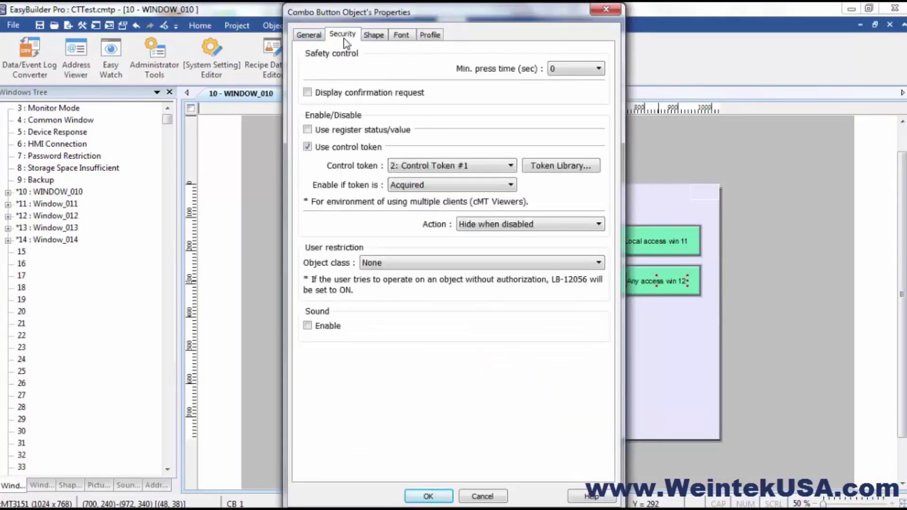
pyautogui.click(606, 12)
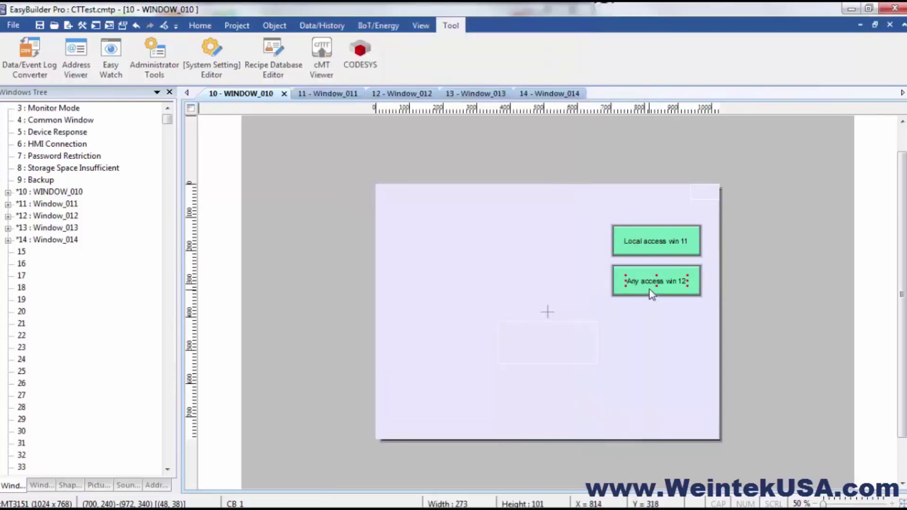
pyautogui.click(402, 93)
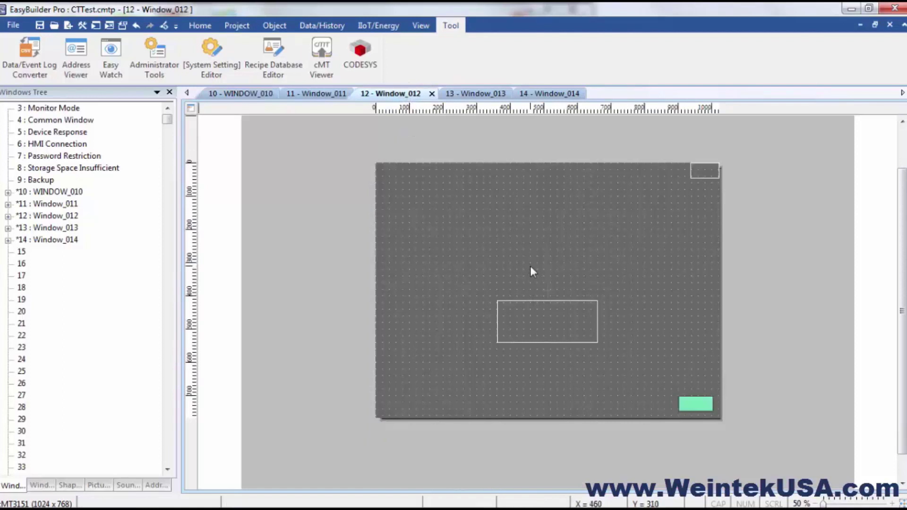
pyautogui.hotkey('ctrl', 'v')
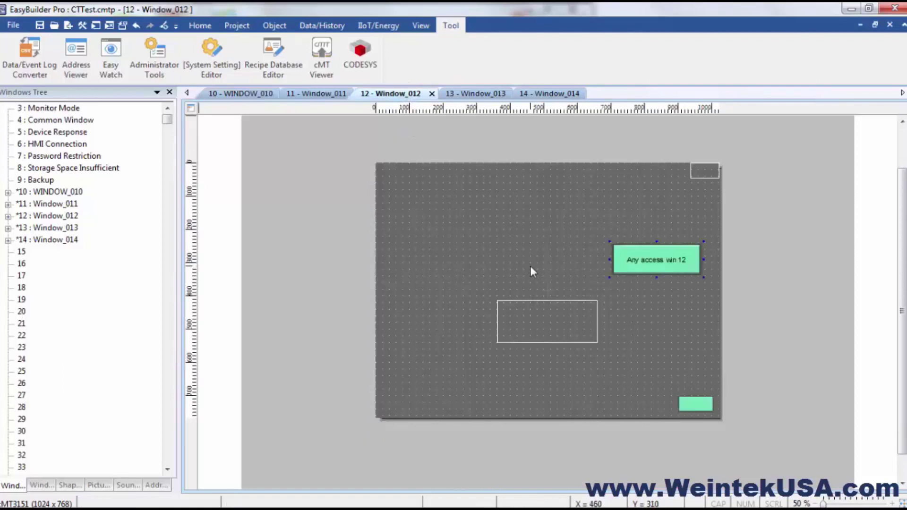
# - Make the pasted button's change-window action target Window_013
pyautogui.doubleClick(663, 264)
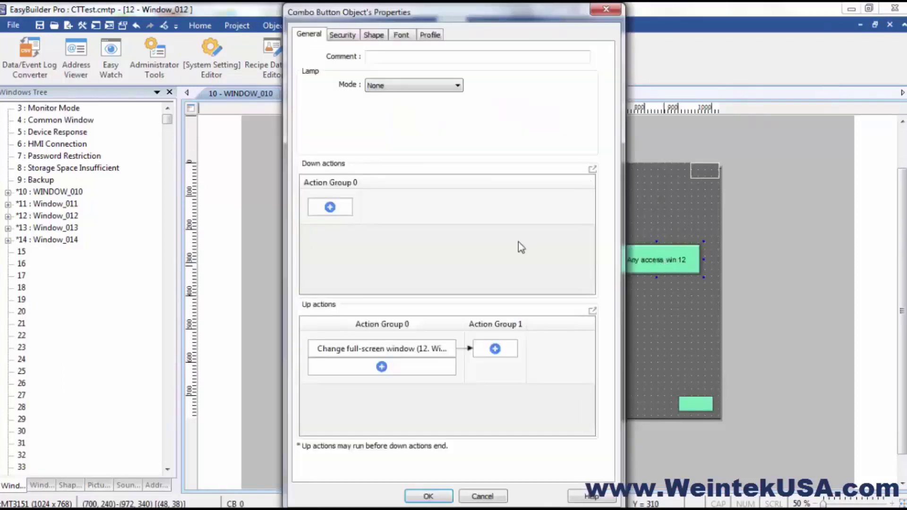
pyautogui.moveTo(370, 352)
pyautogui.doubleClick(368, 351)
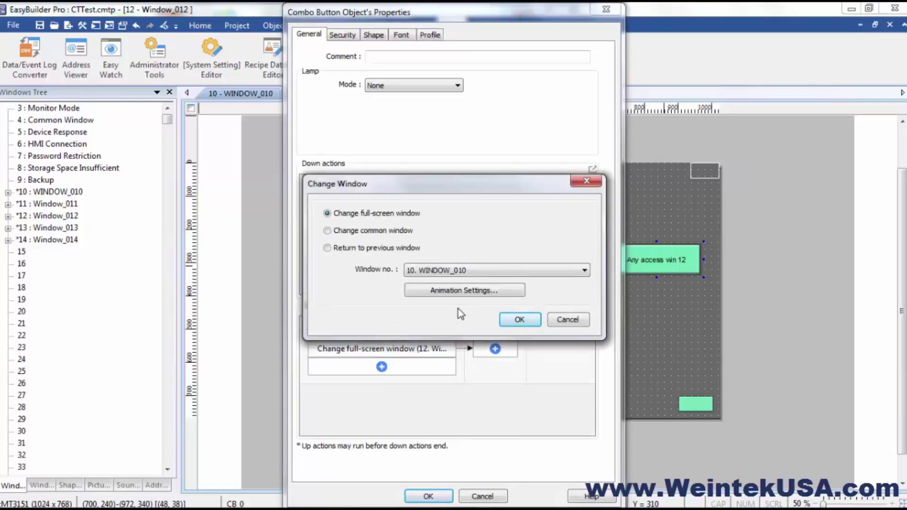
pyautogui.click(462, 271)
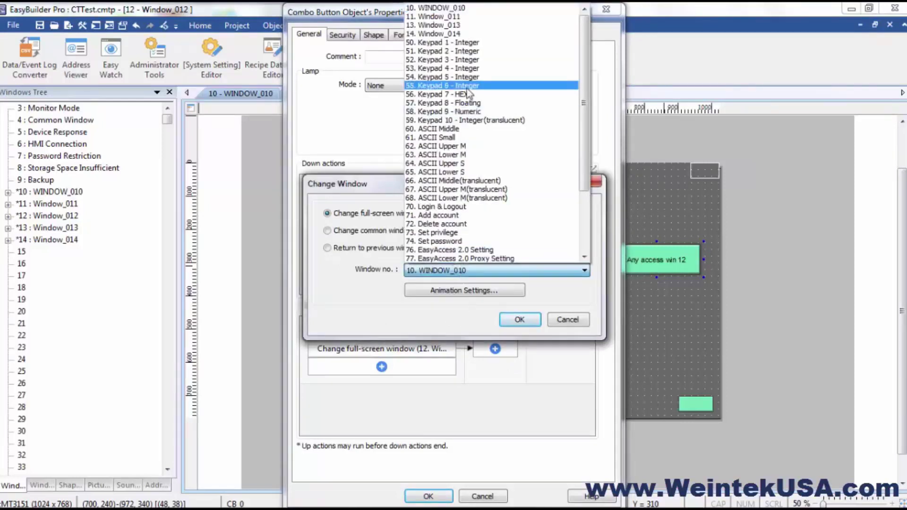
pyautogui.click(479, 26)
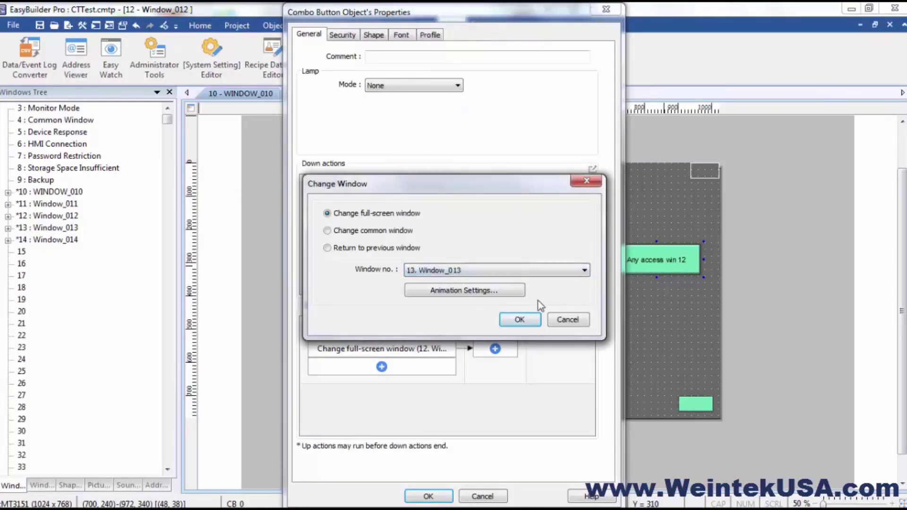
pyautogui.click(519, 319)
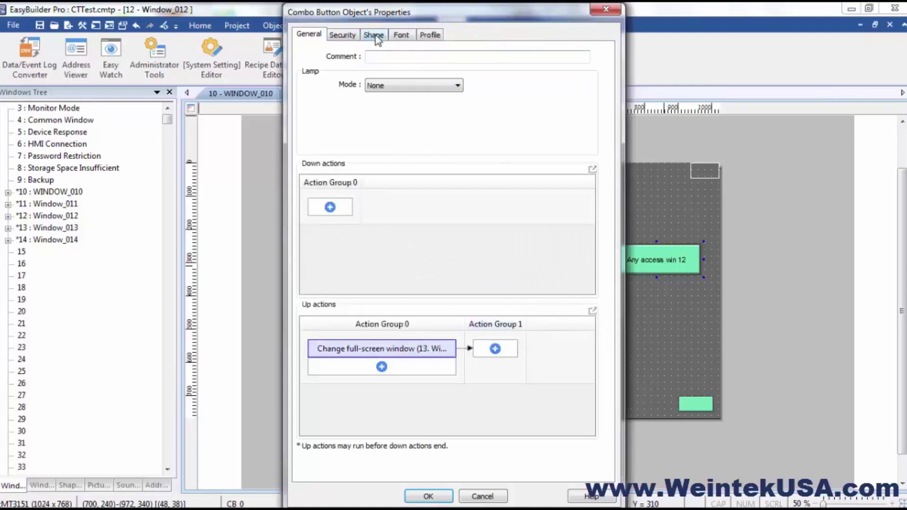
# - Relabel the button 'Any access win 13' for every state and move it higher
pyautogui.click(401, 34)
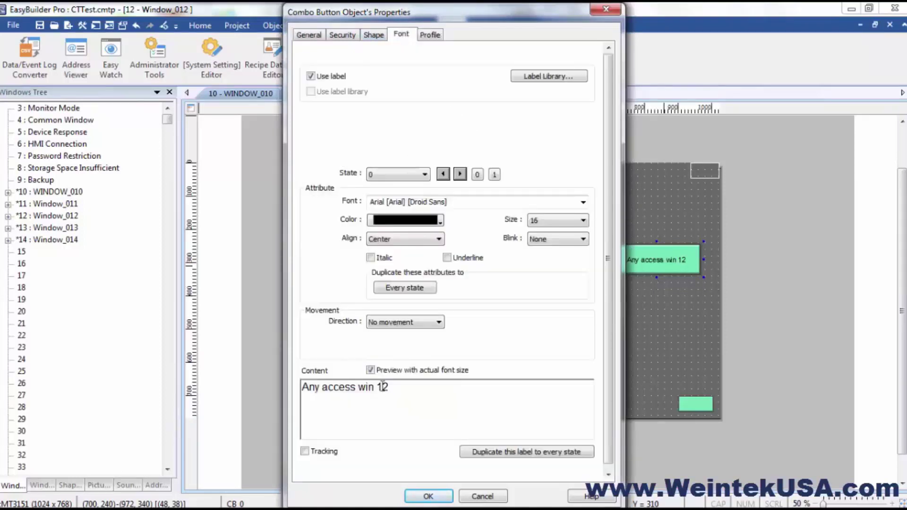
pyautogui.moveTo(382, 387); pyautogui.dragTo(398, 386)
pyautogui.write('3')
pyautogui.click(490, 454)
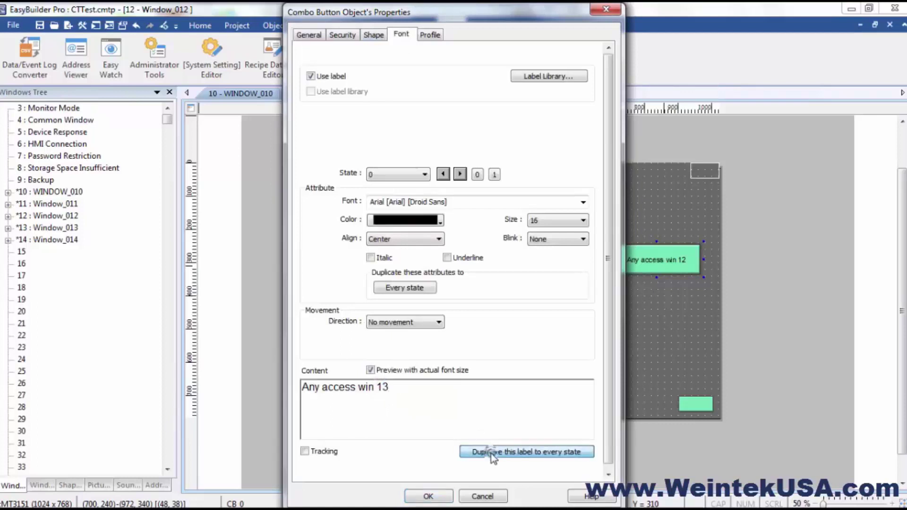
pyautogui.click(428, 496)
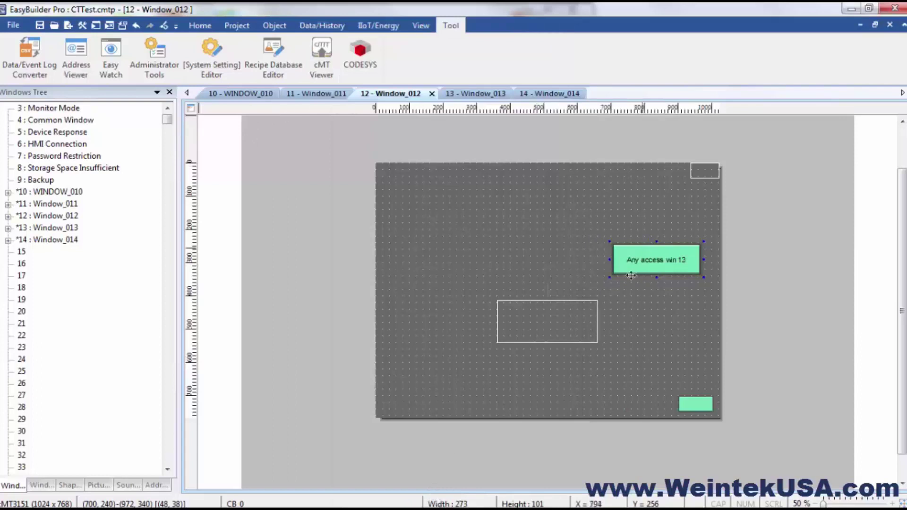
pyautogui.moveTo(631, 261); pyautogui.dragTo(641, 228)
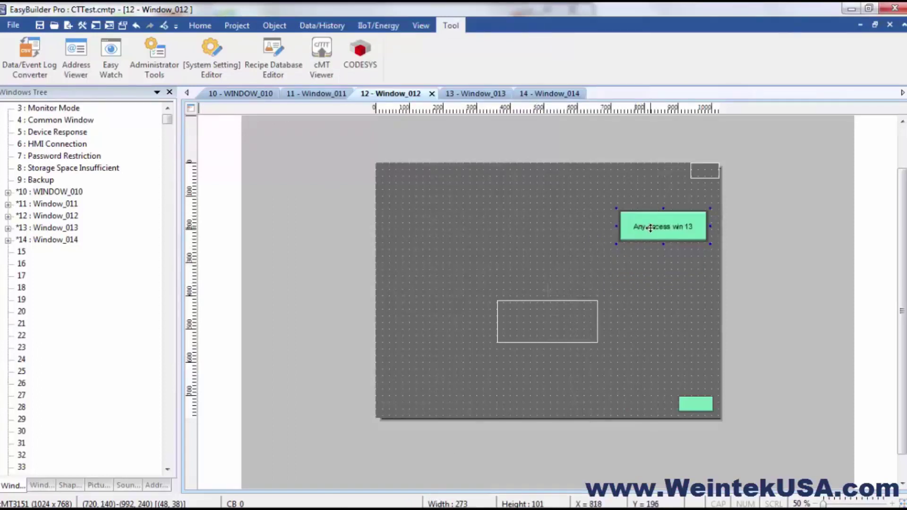
# - Return to WINDOW_010, then recompile and download the updated project to the HMI
pyautogui.click(243, 94)
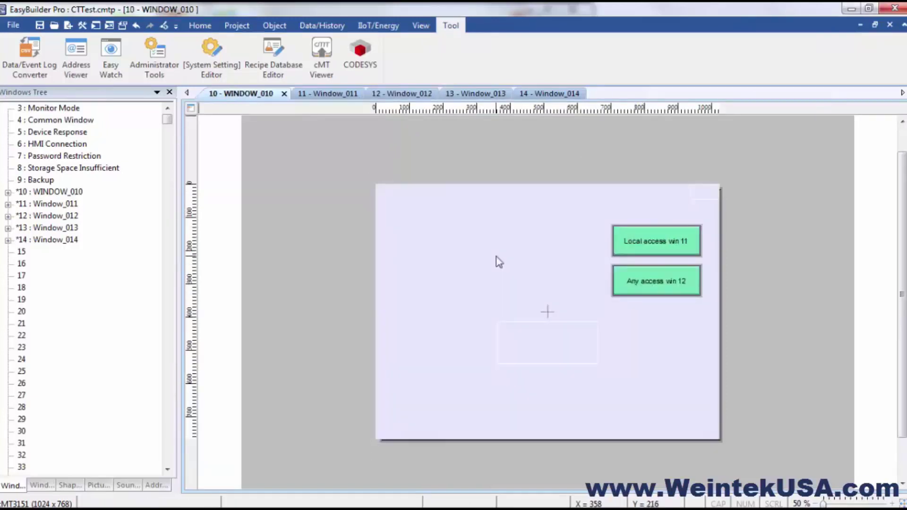
pyautogui.click(627, 285)
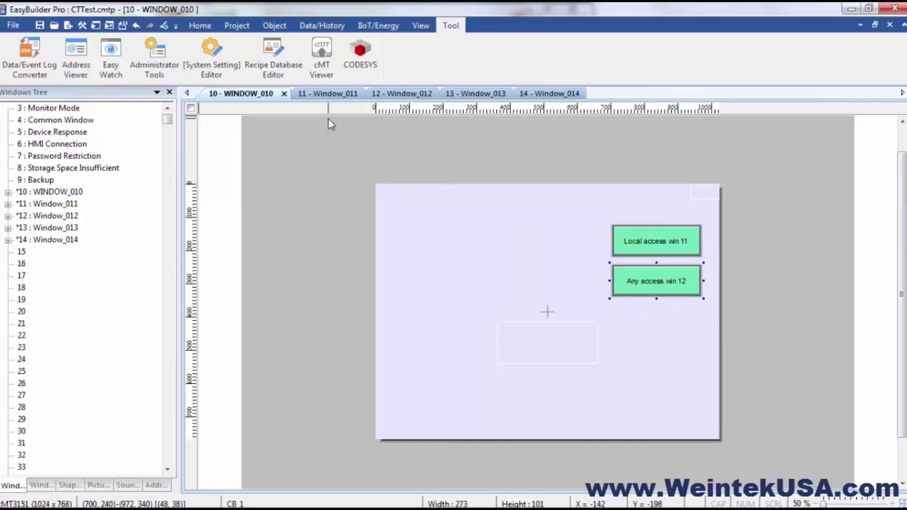
pyautogui.click(237, 26)
pyautogui.click(254, 59)
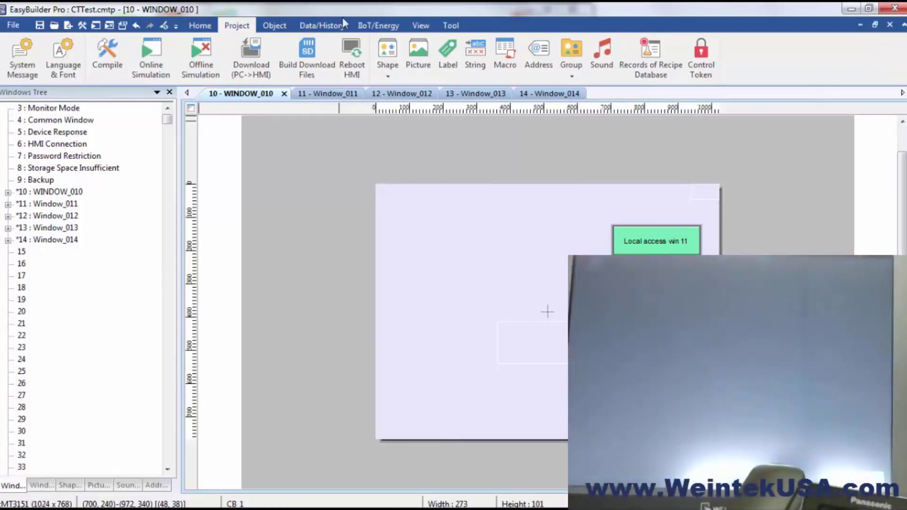
# - Launch cMT Viewer and press Any access win 12 to reach window 12 with Any access win 13
pyautogui.click(448, 26)
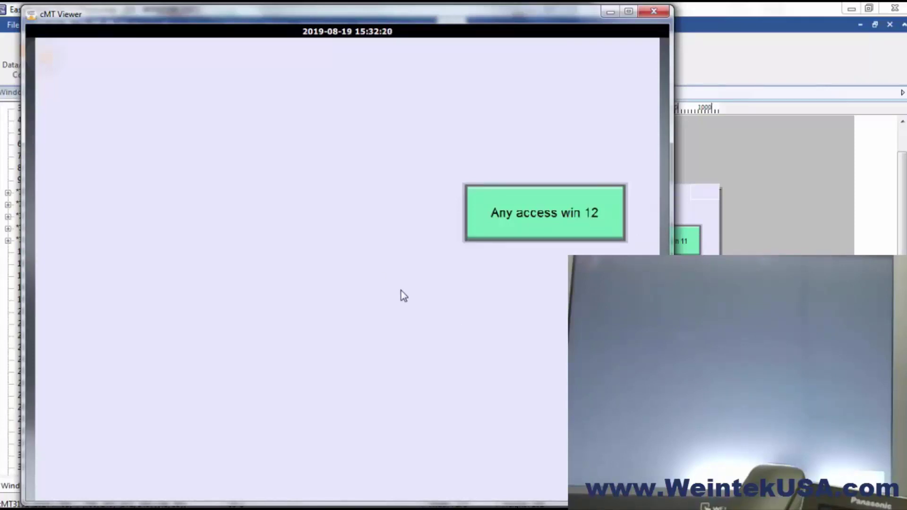
pyautogui.click(500, 227)
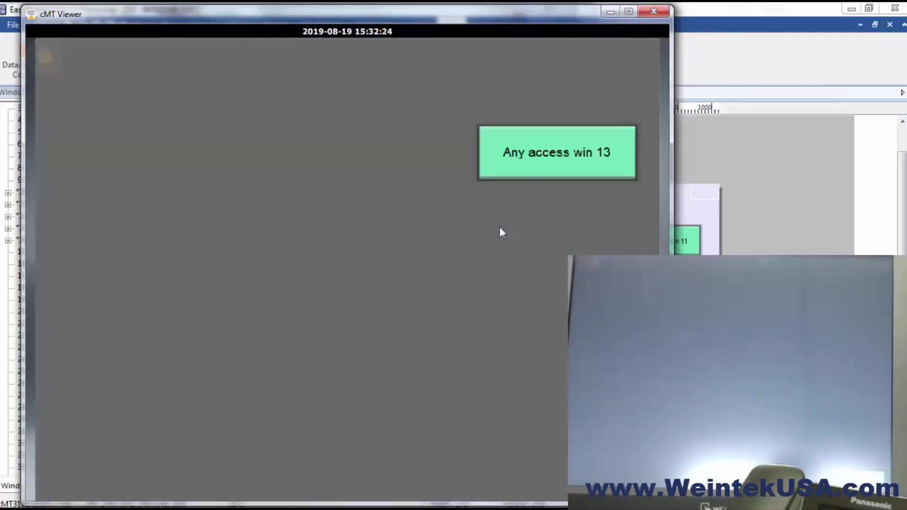